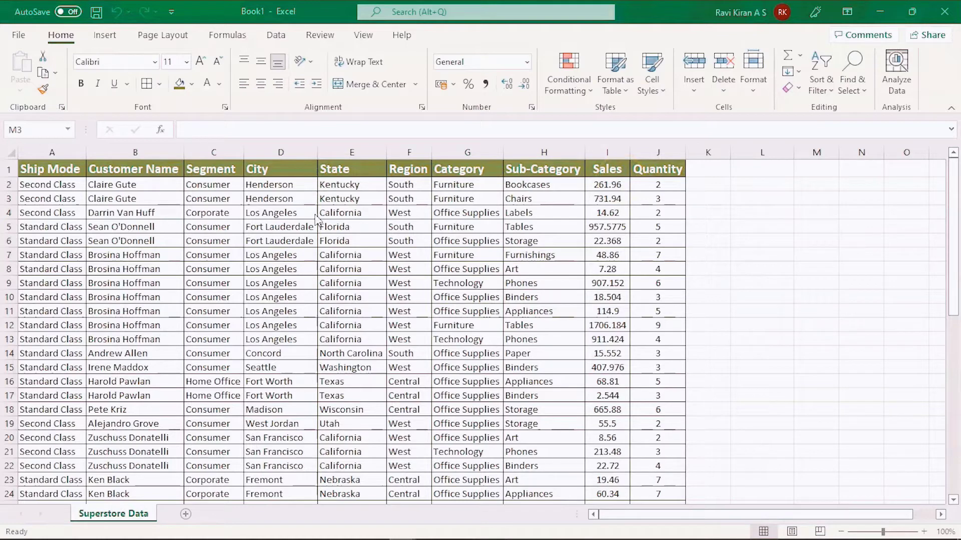
Step: Look over the superstore data and select the Sales values in I2:I22 to inspect them
scroll(315, 218, down, 2)
scroll(315, 218, up, 2)
click(595, 180)
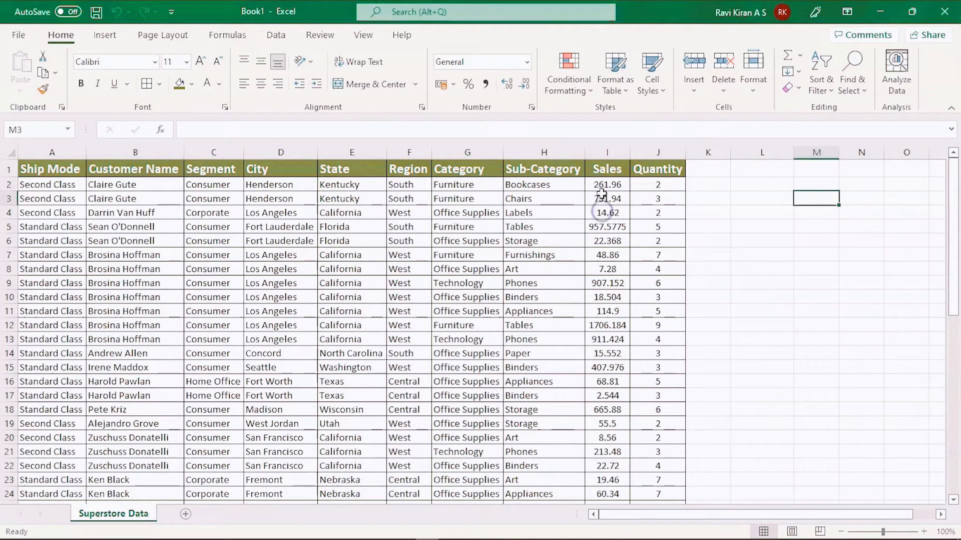
click(604, 184)
double_click(600, 184)
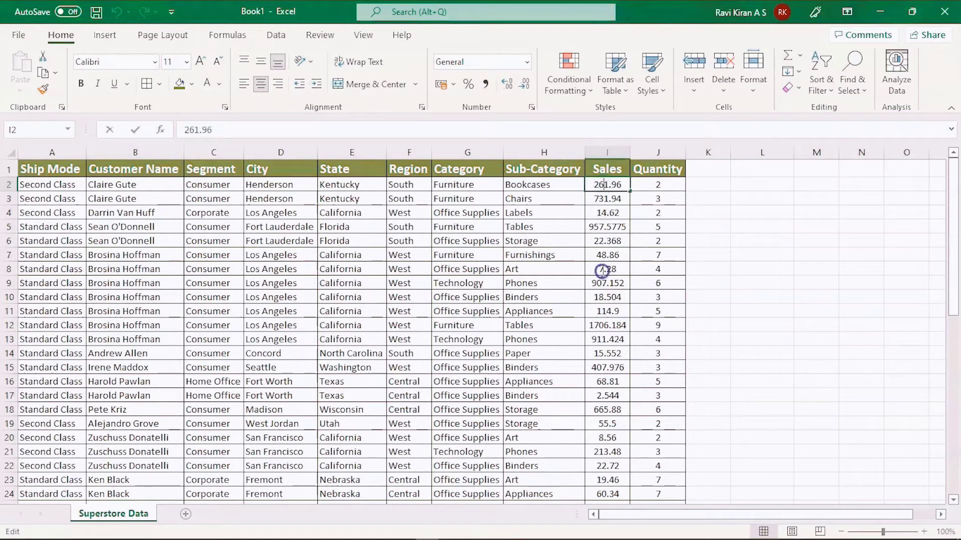
click(600, 255)
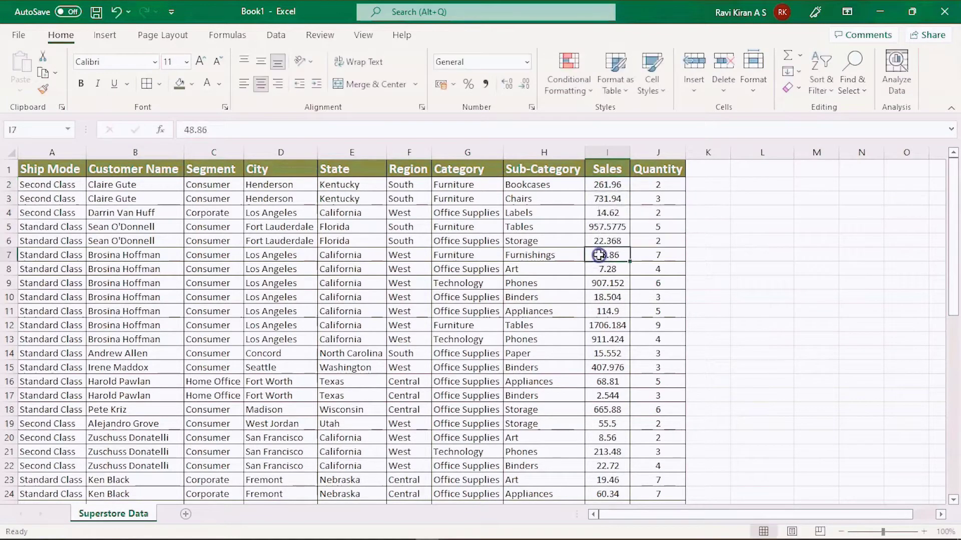
click(601, 189)
key(shift+Left)
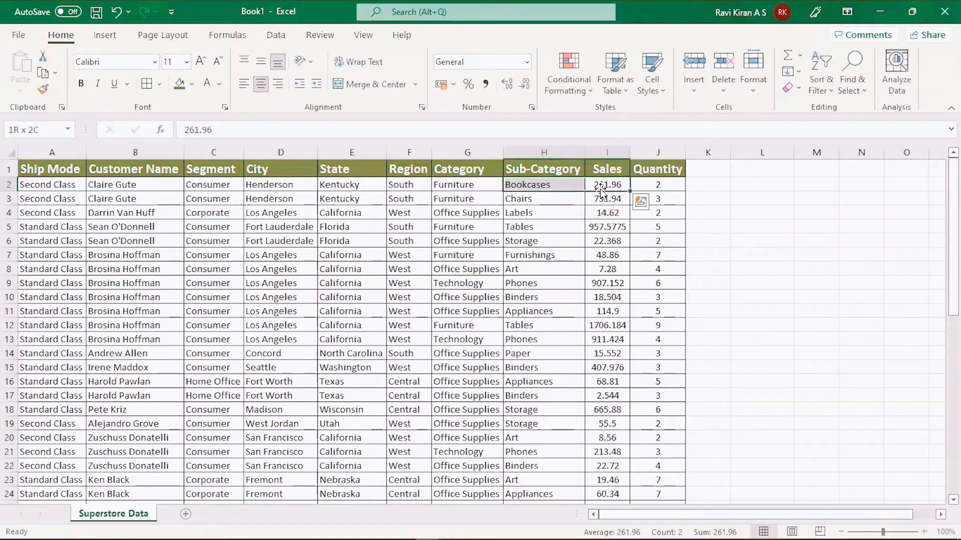
key(shift+Right)
key(shift+Down)
key(shift+Down)
key(shift+Down)
key(shift+Down)
key(shift+Down)
key(shift+Down)
key(shift+Down)
key(shift+Down)
key(shift+Down)
key(shift+Down)
key(shift+Down)
key(shift+Down)
key(shift+Down)
key(shift+Down)
key(shift+Down)
key(shift+Down)
key(shift+Down)
key(shift+Down)
key(shift+Down)
key(shift+Down)
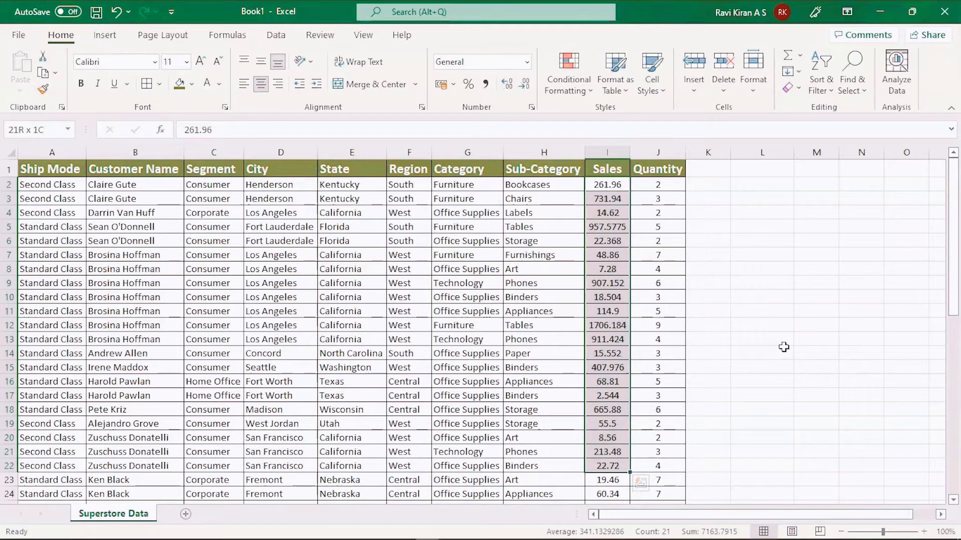
Step: Inspect the Region column and compare the row 7 region with its Sales value
click(414, 149)
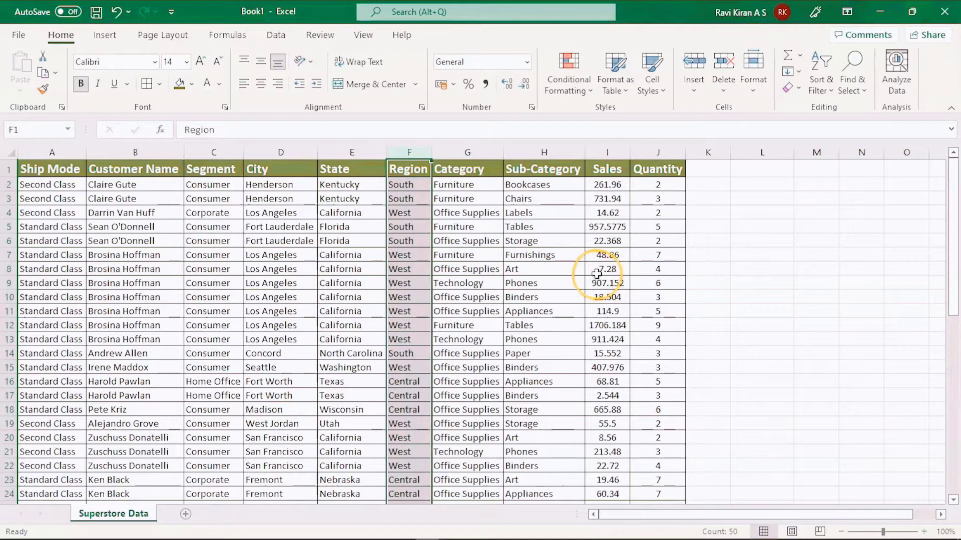
click(607, 257)
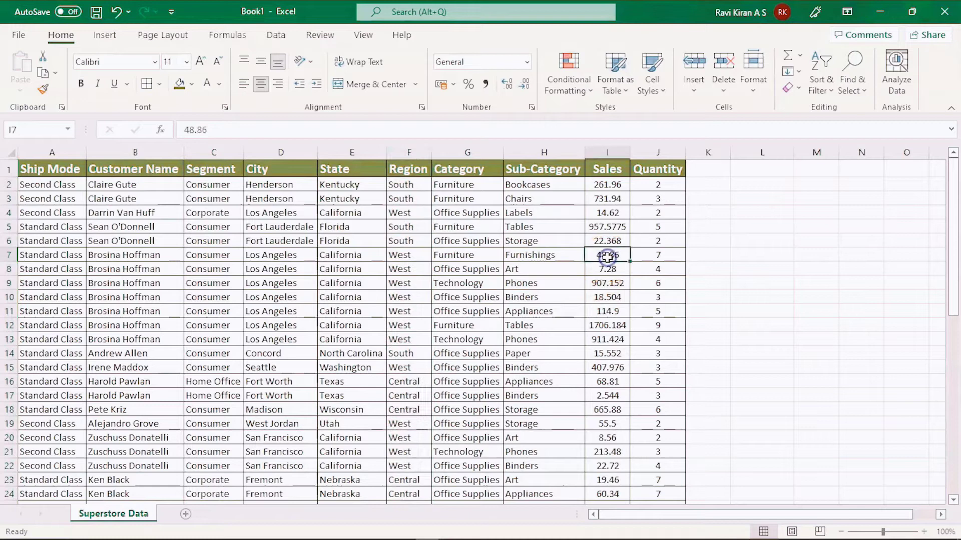
click(408, 255)
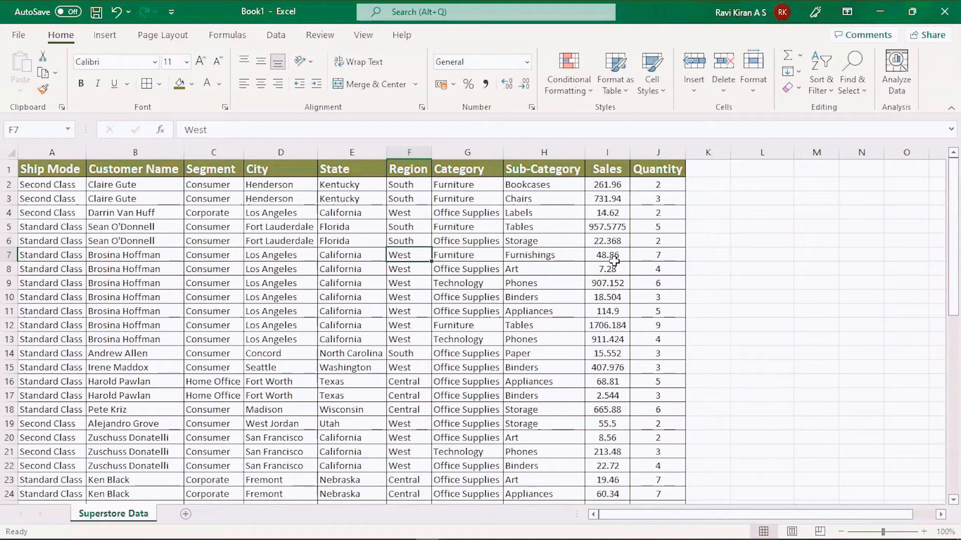
Step: Enter the label "Sales of West" in cell L4
click(740, 237)
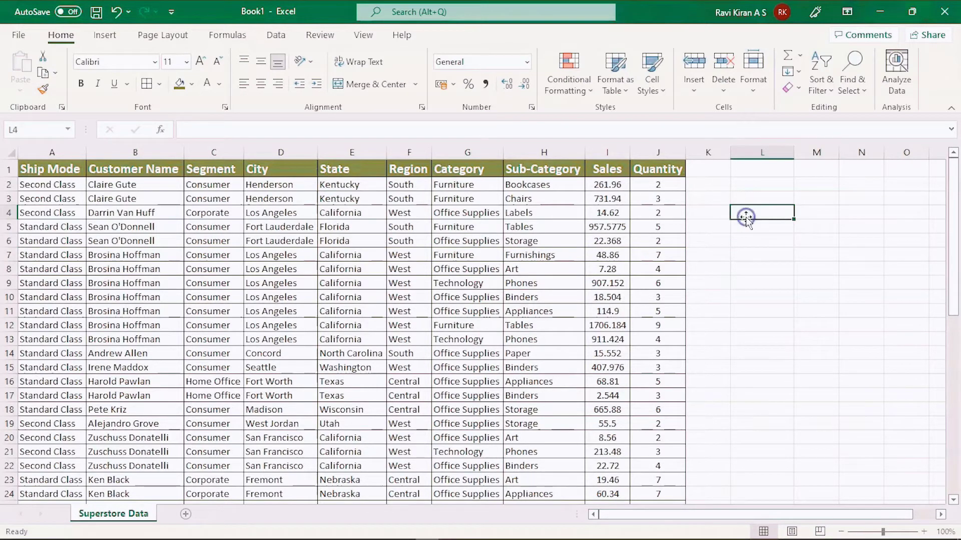
double_click(748, 211)
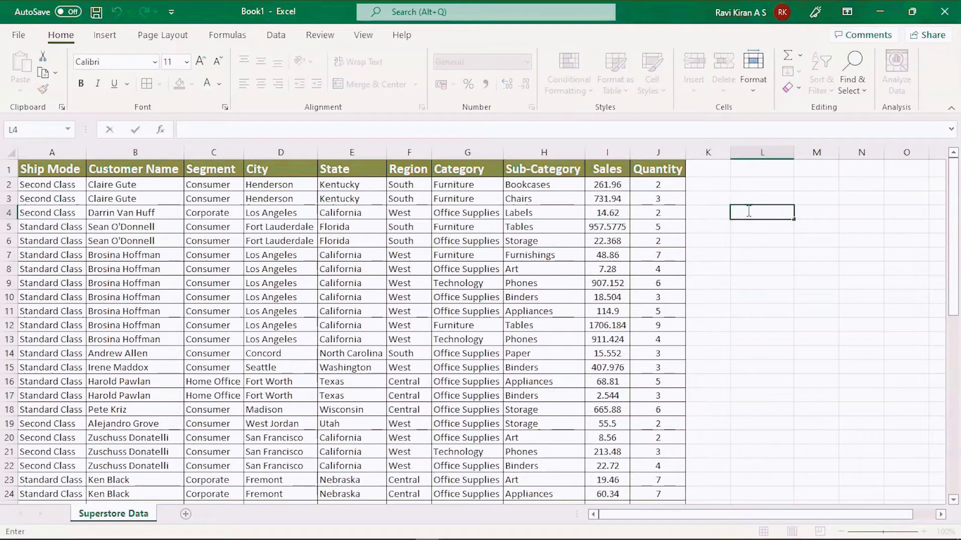
text(Sales of West)
click(821, 209)
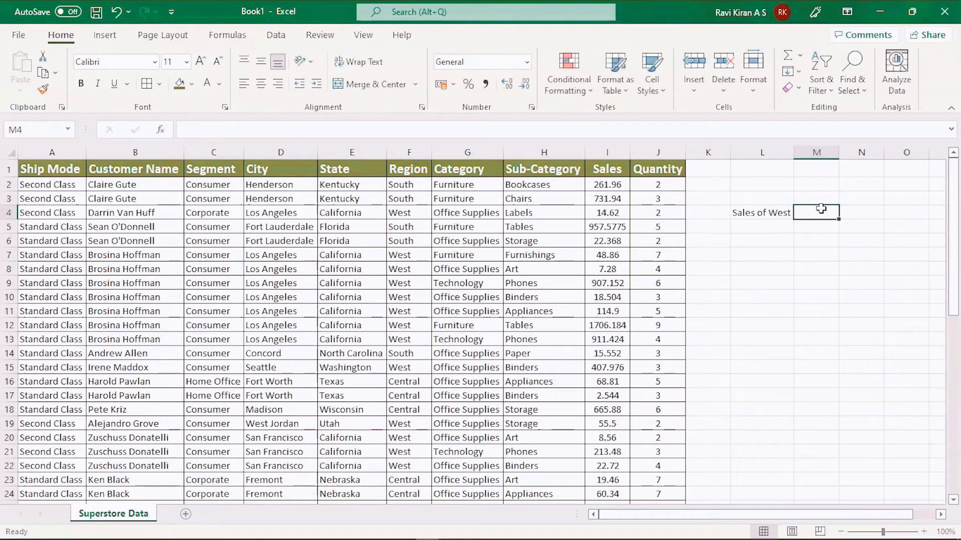
text(=)
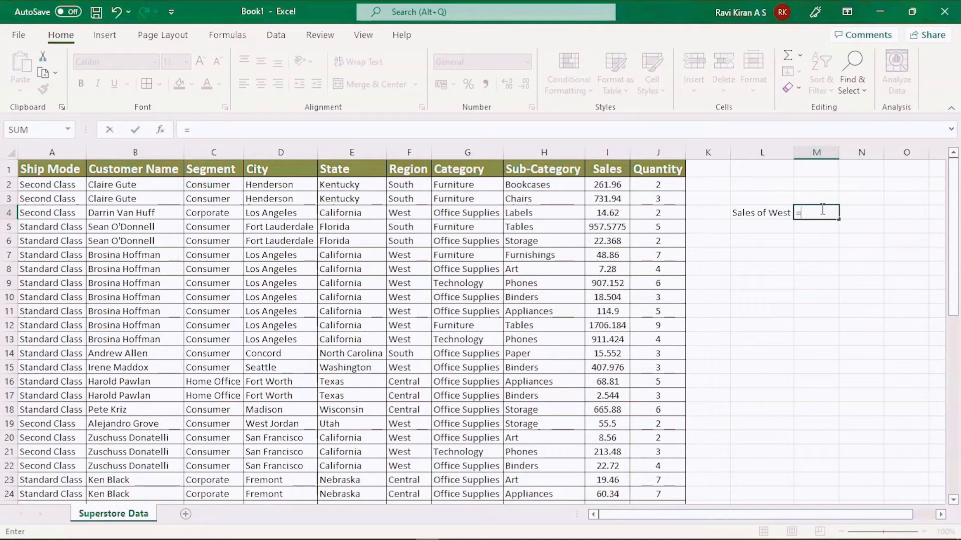
text(S)
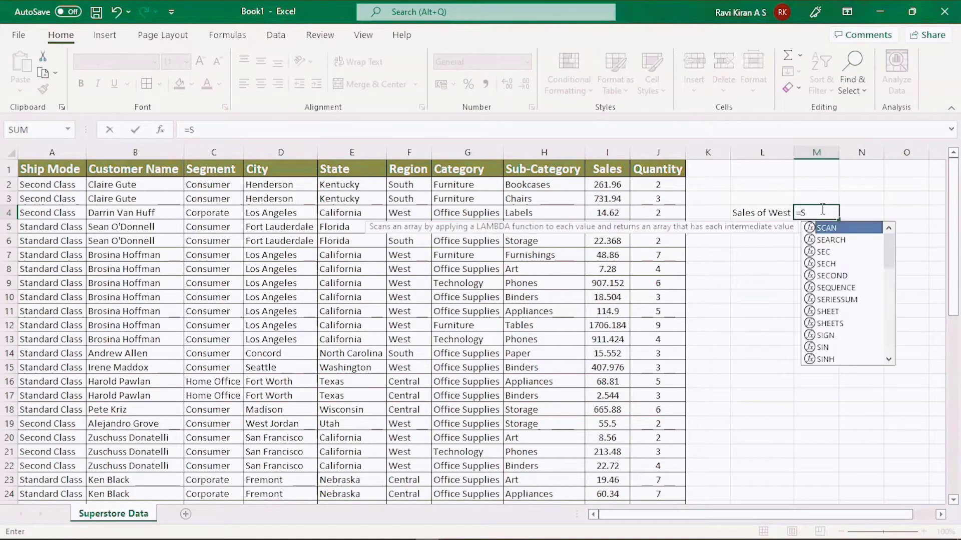
text(um)
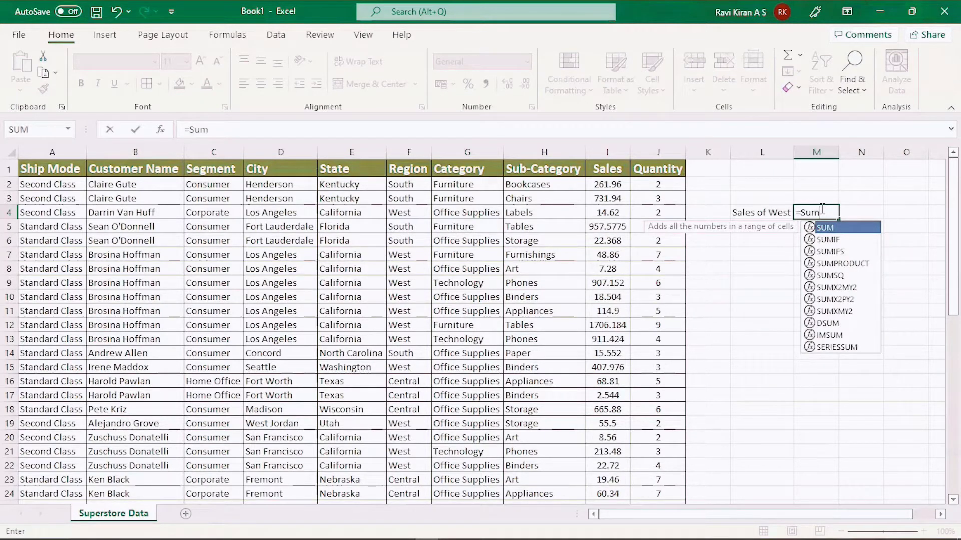
key(Down)
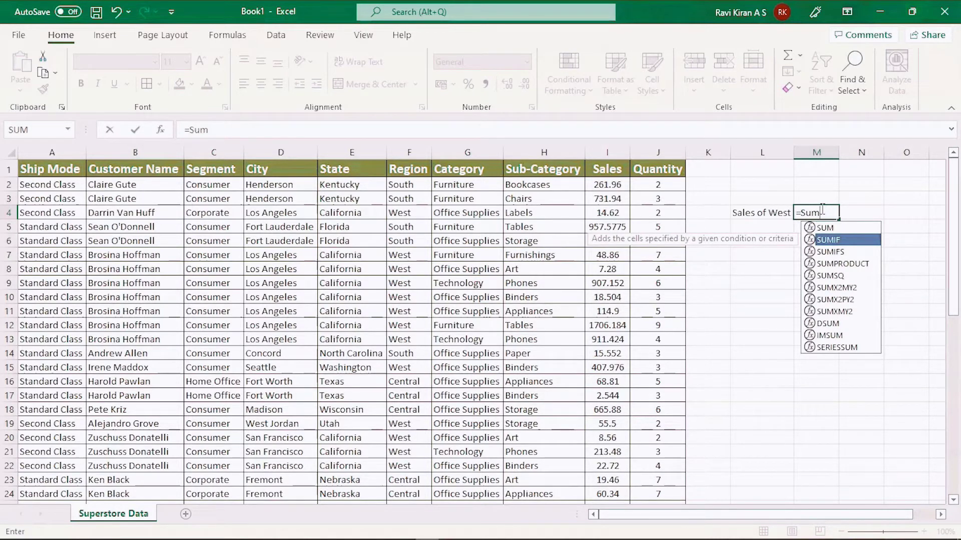
key(Down)
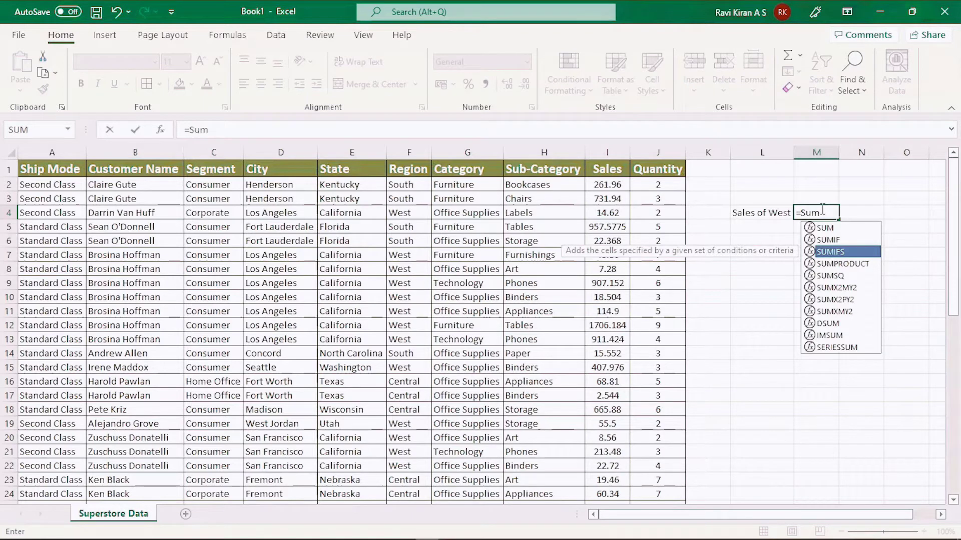
key(Tab)
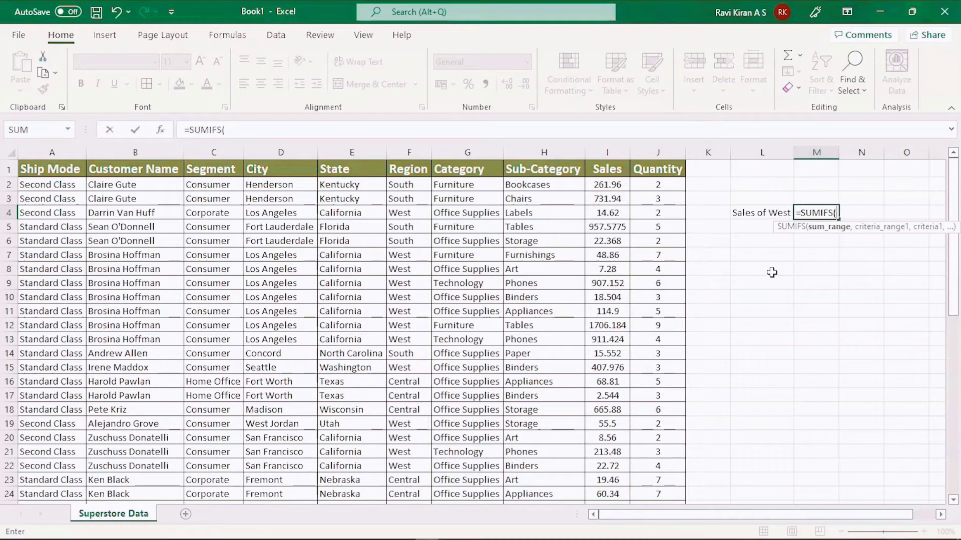
key(ctrl+a)
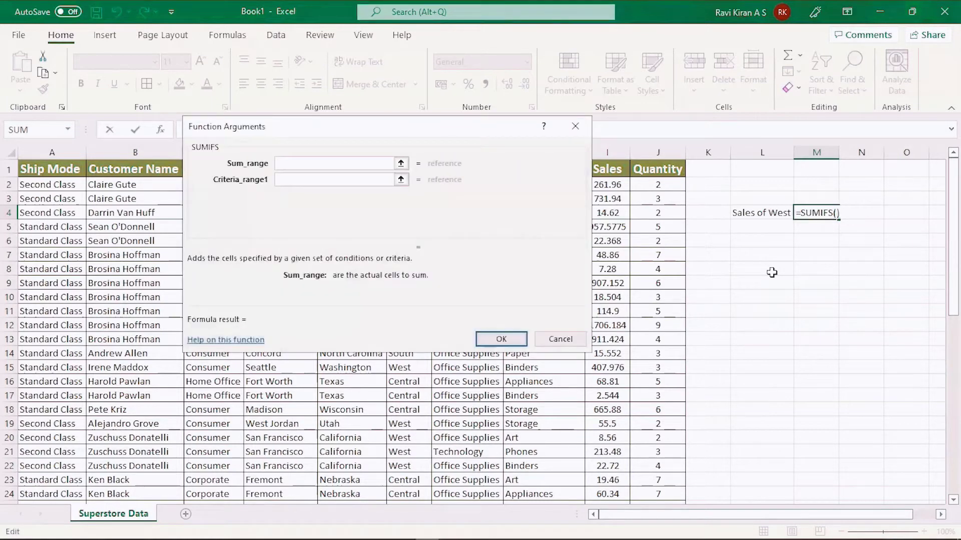
click(555, 339)
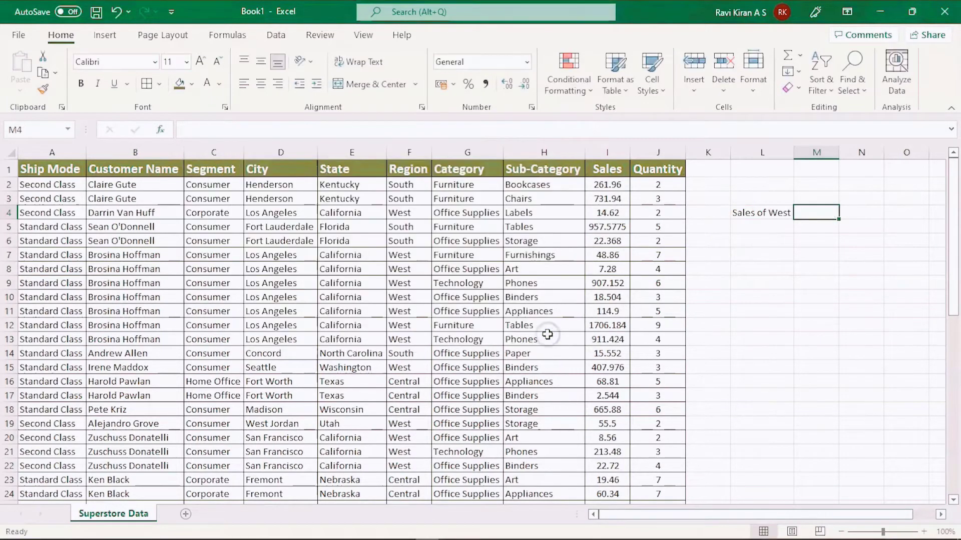
click(771, 334)
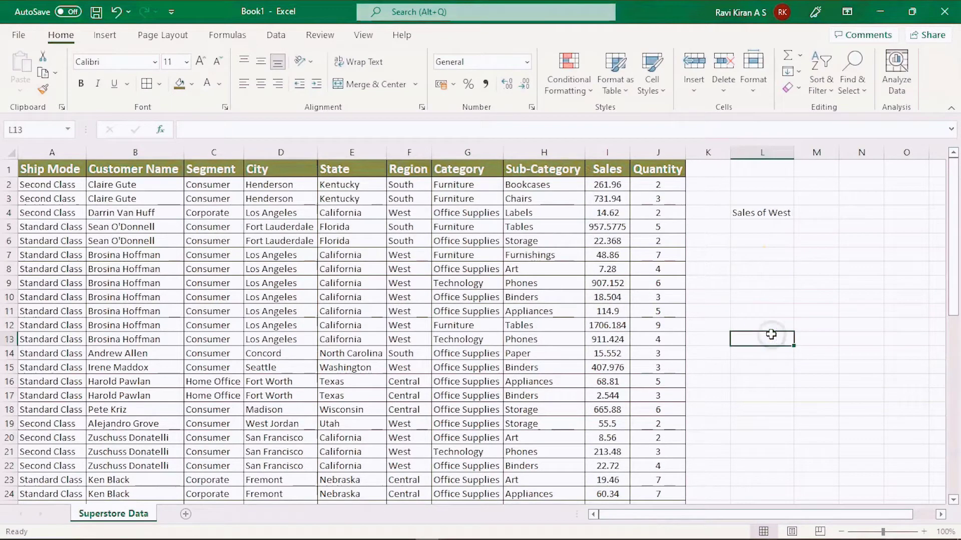
Step: Convert the data range A1:J50 into a table with headers
click(163, 214)
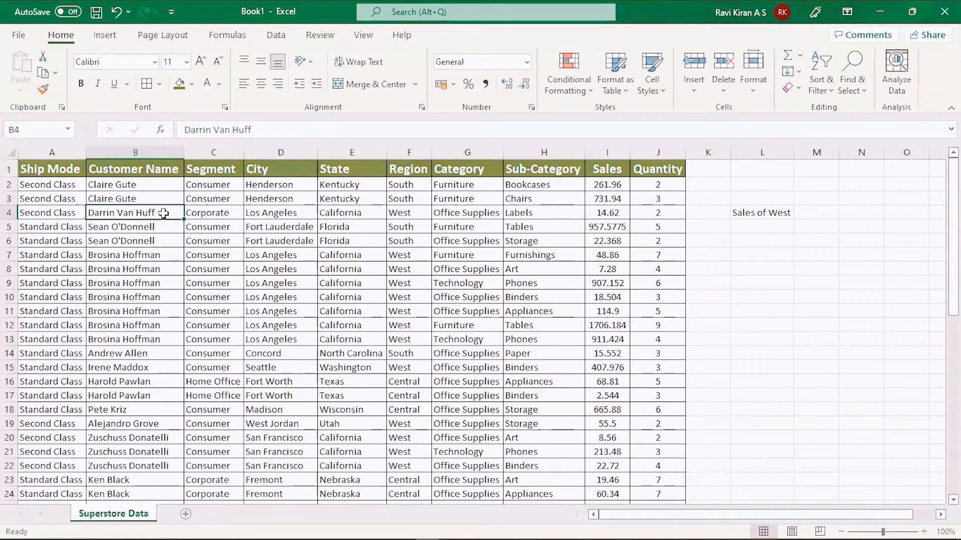
key(ctrl+t)
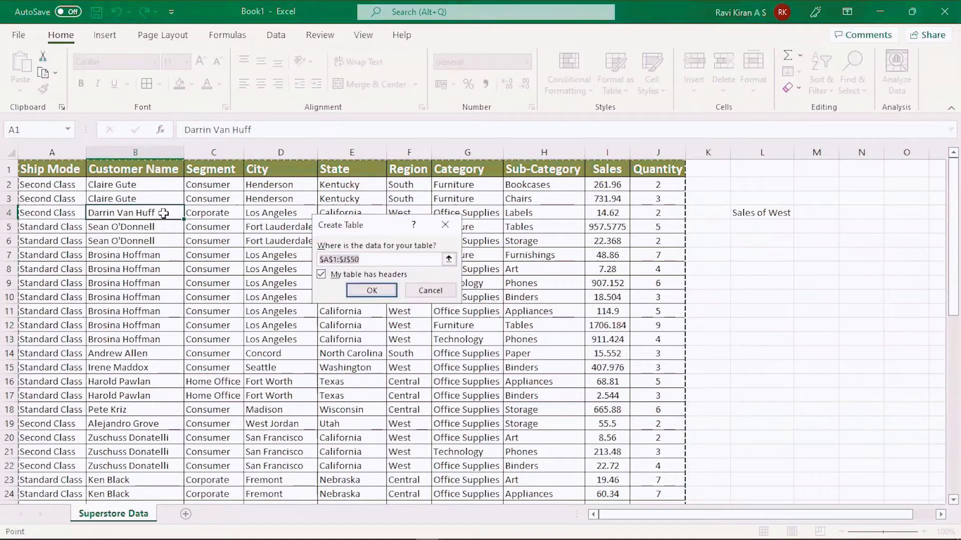
click(362, 259)
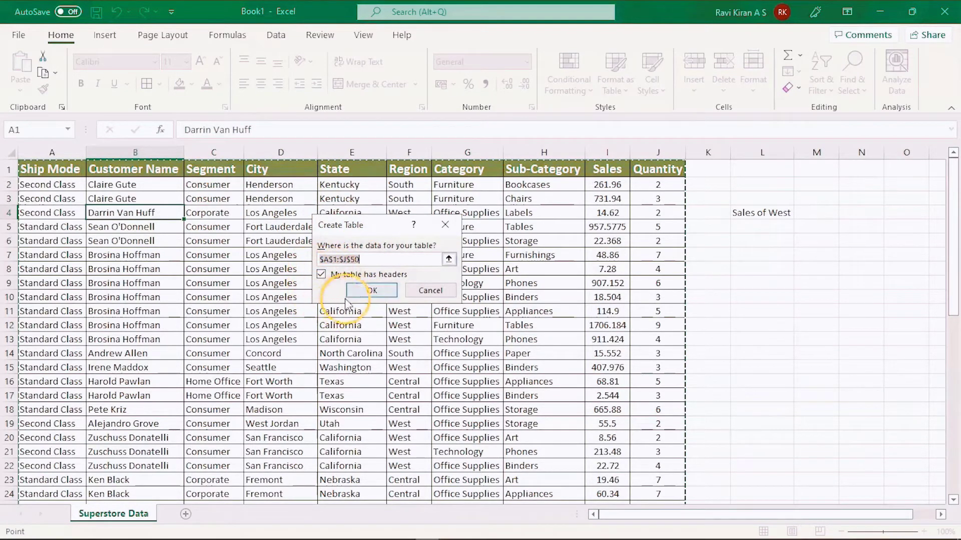
click(371, 290)
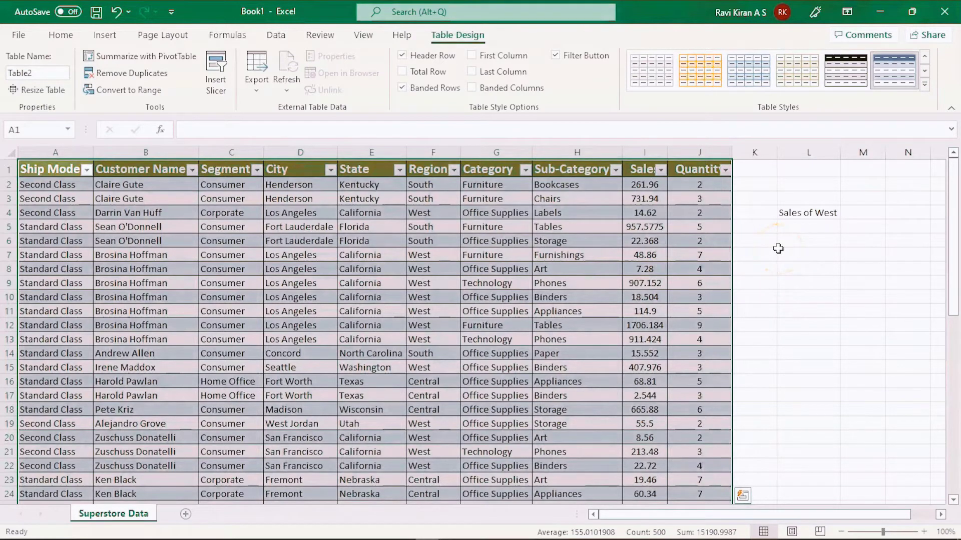
click(644, 325)
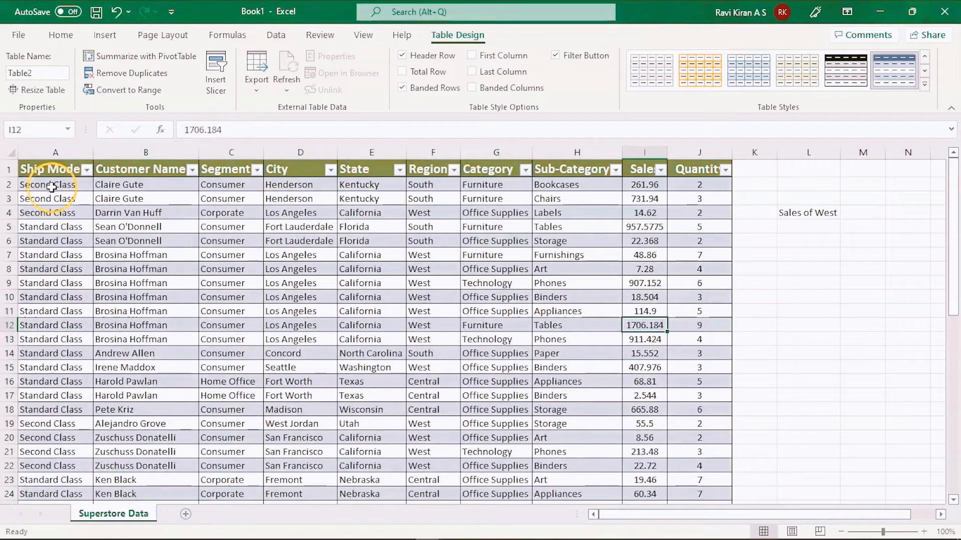
click(34, 170)
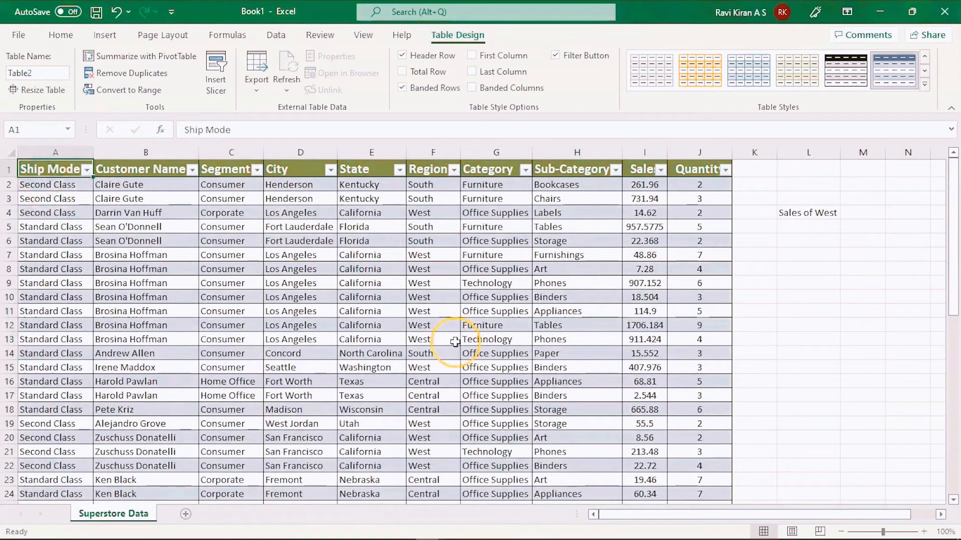
Step: Begin a SUMIFS formula in cell M4 with the table's Sales column as the sum range
click(861, 214)
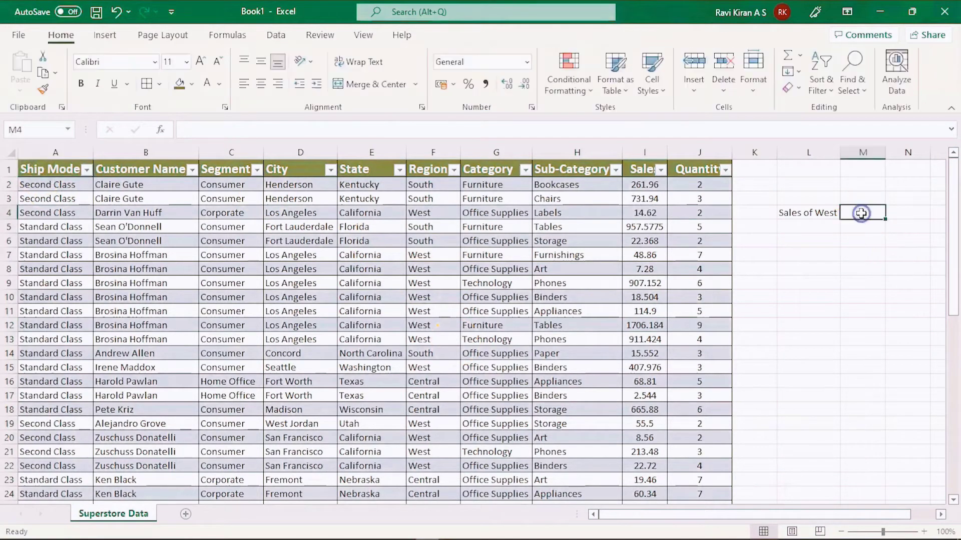
text(=S)
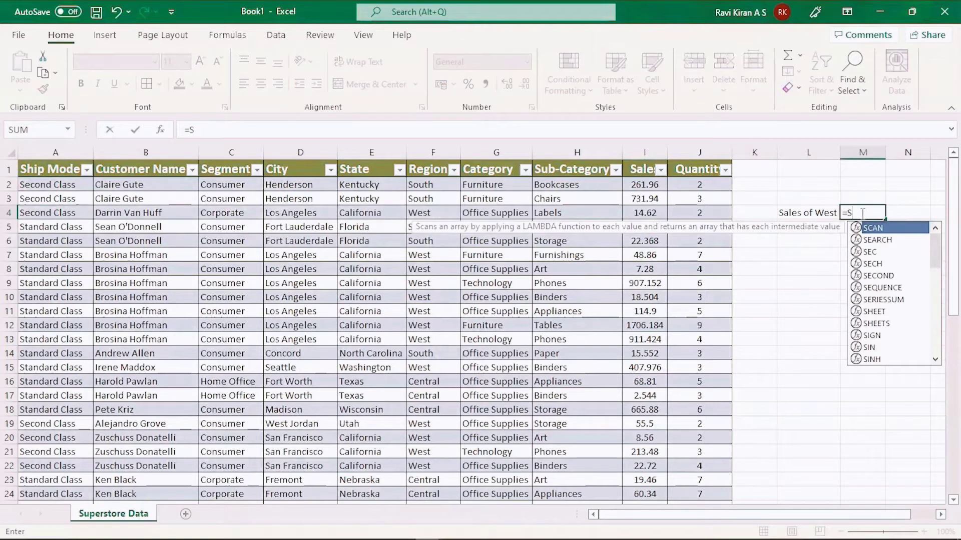
text(um)
key(Down)
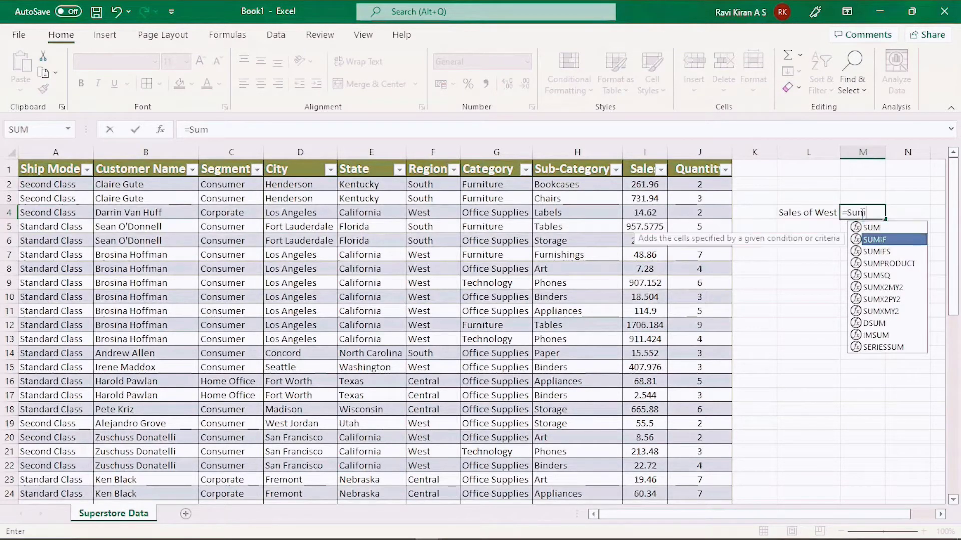
key(Down)
key(Tab)
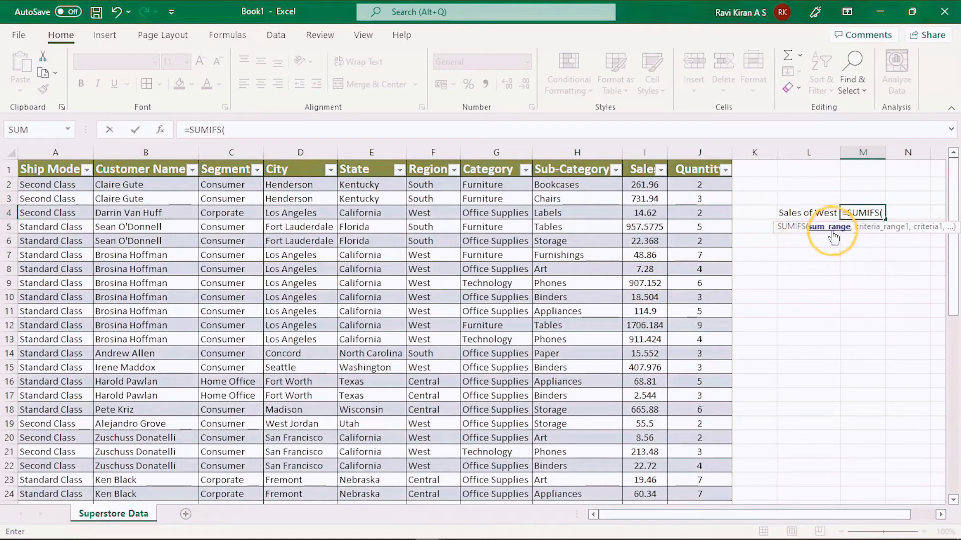
click(645, 186)
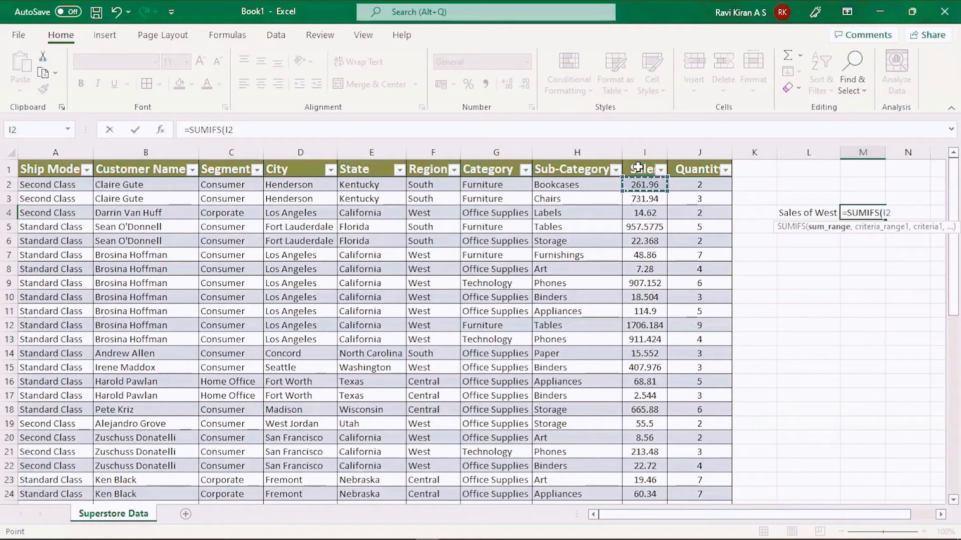
click(638, 167)
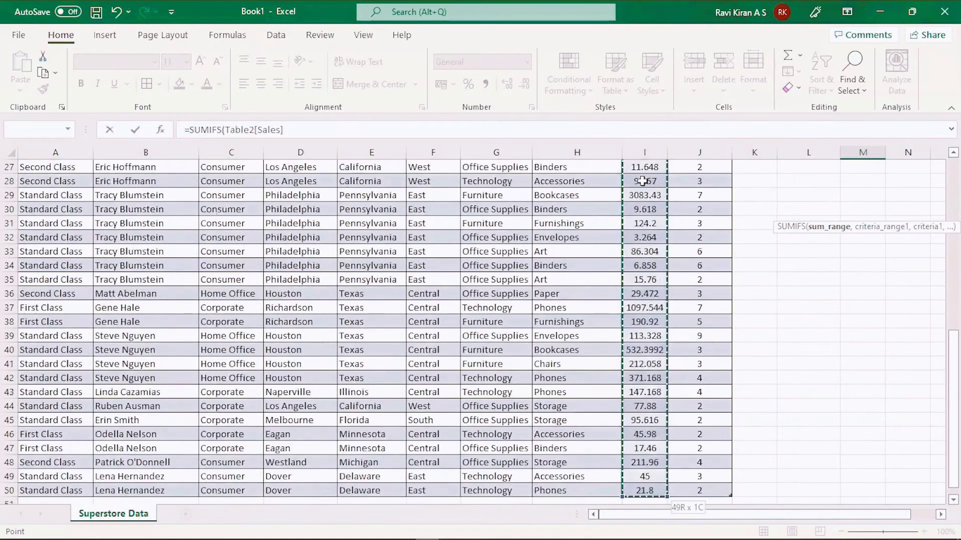
text(,)
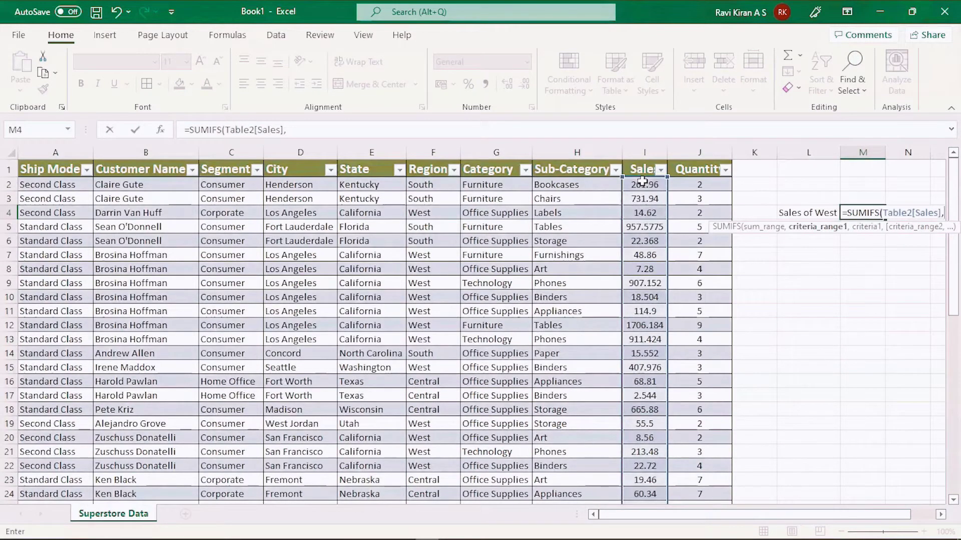
Step: Complete the SUMIFS formula in M4 with the table's Region column as criteria range and cell F7 as the criterion
click(445, 184)
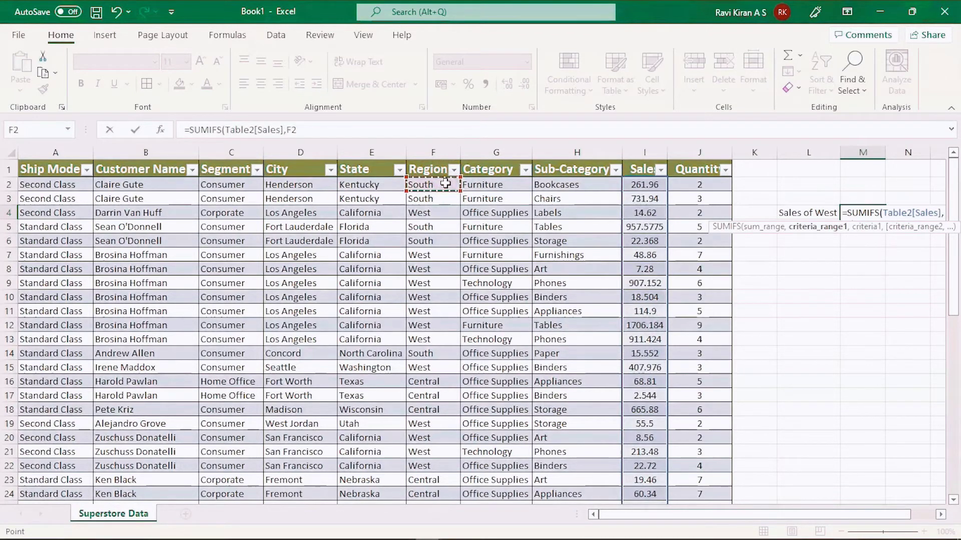
key(ctrl+shift+Down)
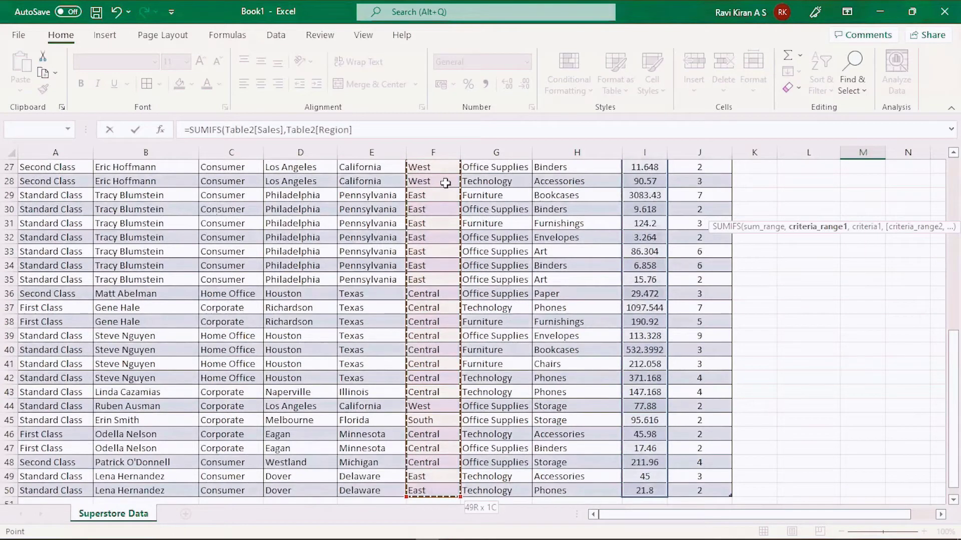
text(,)
scroll(446, 183, up, 9)
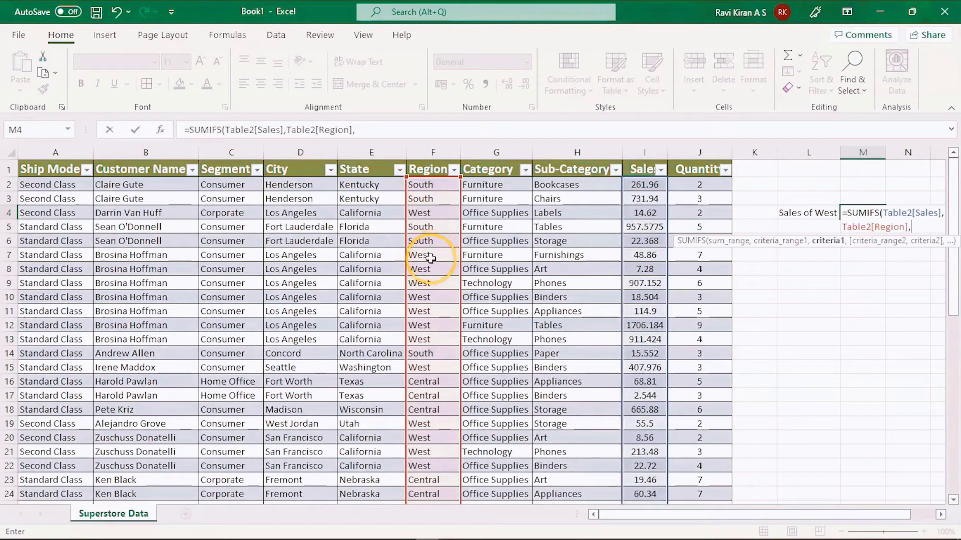
click(434, 259)
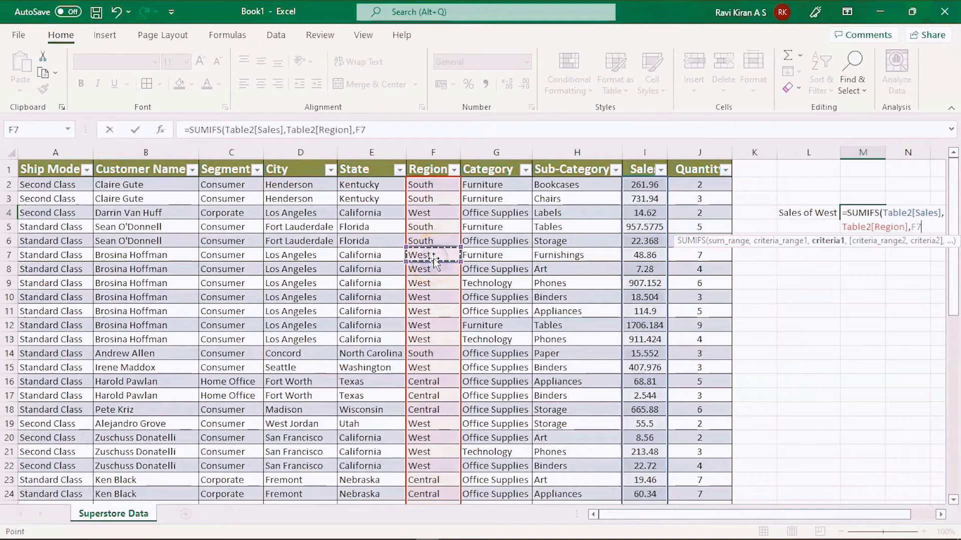
text())
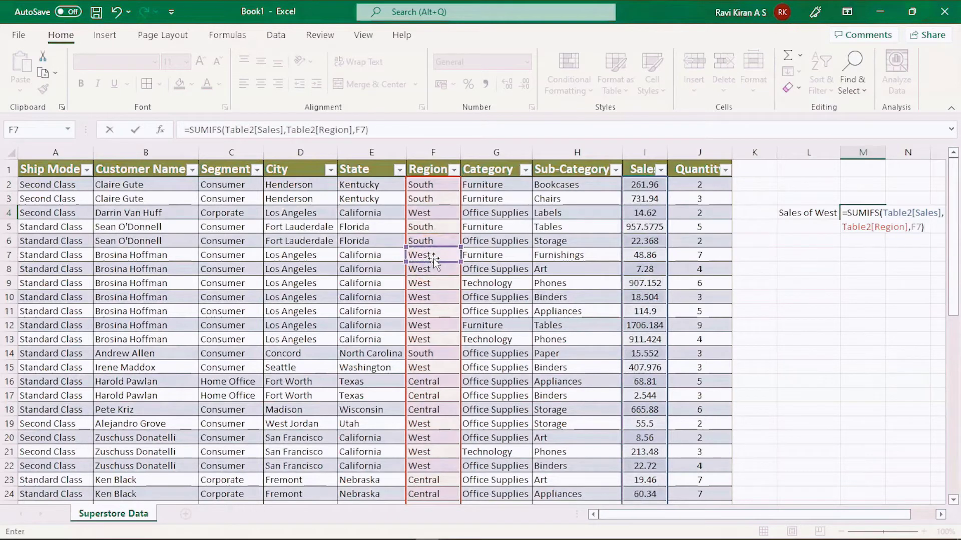
key(Return)
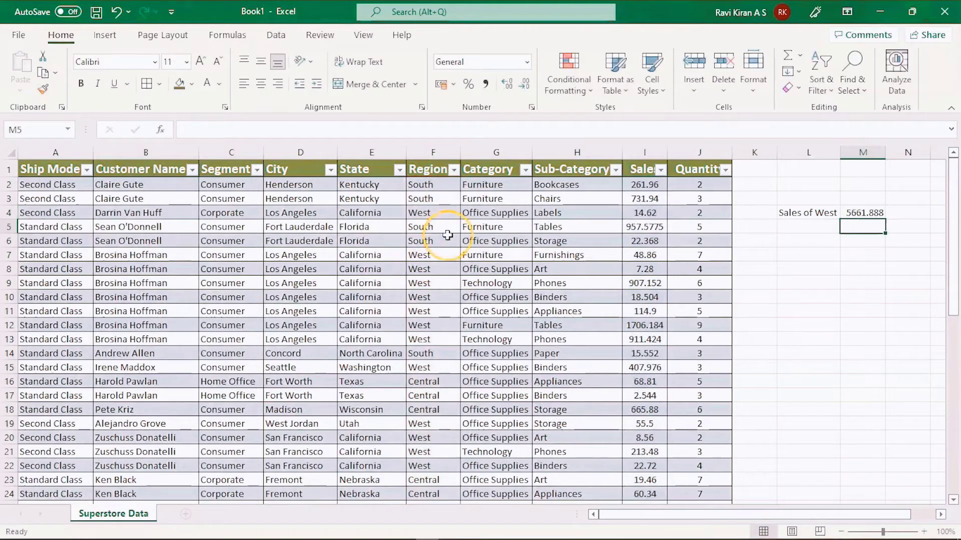
Step: Format cell M4 in the $ English (United States) accounting format
click(855, 213)
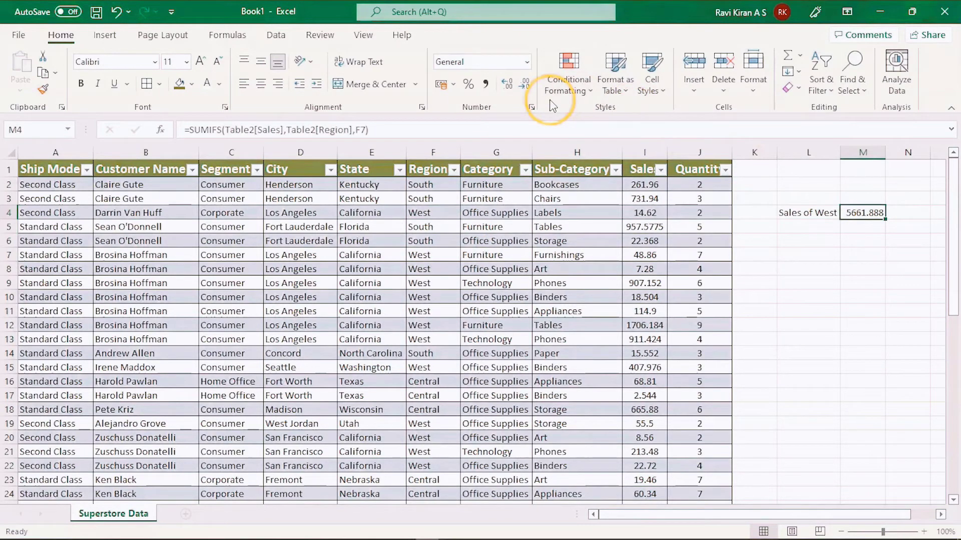
click(454, 85)
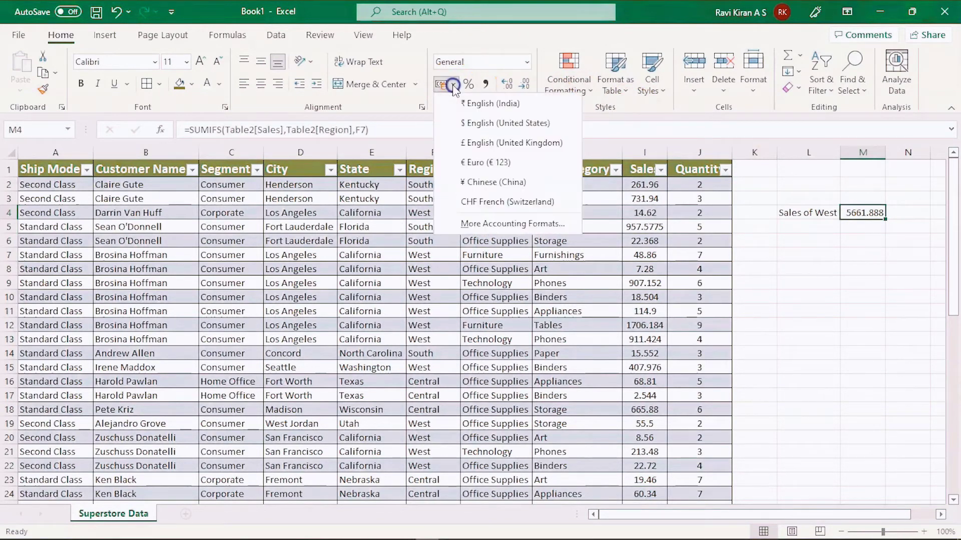
click(472, 125)
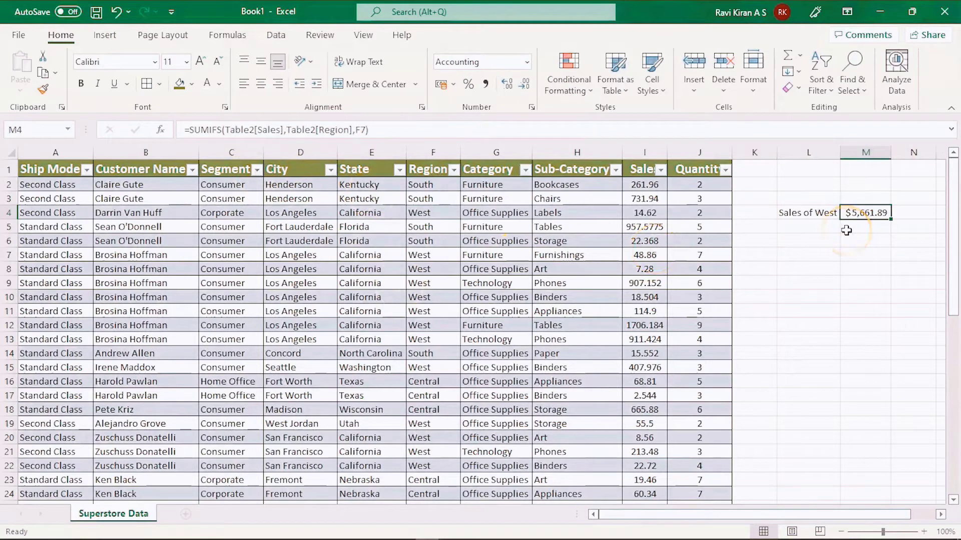
Step: Copy the L4 label down through L7 and change L5 to "Sales of East"
click(814, 214)
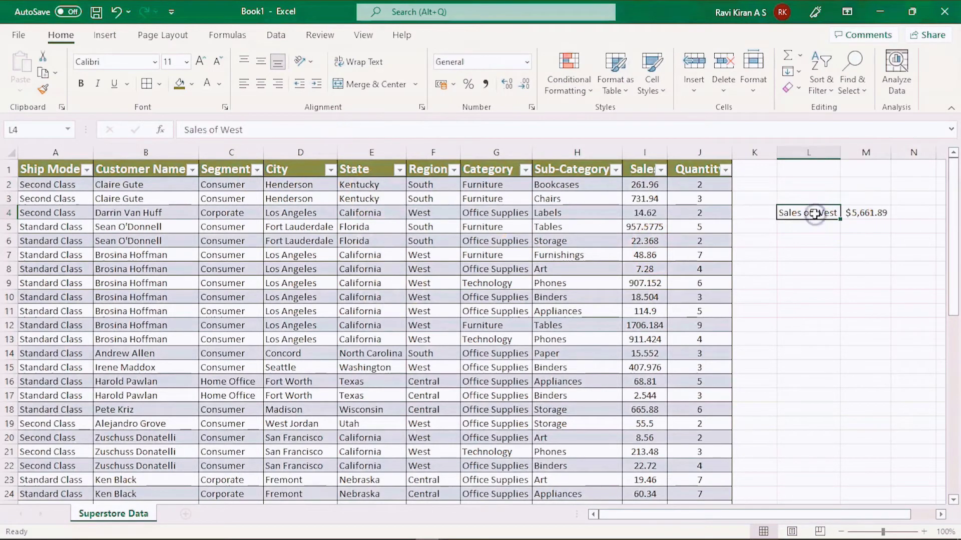
drag(839, 218, 841, 256)
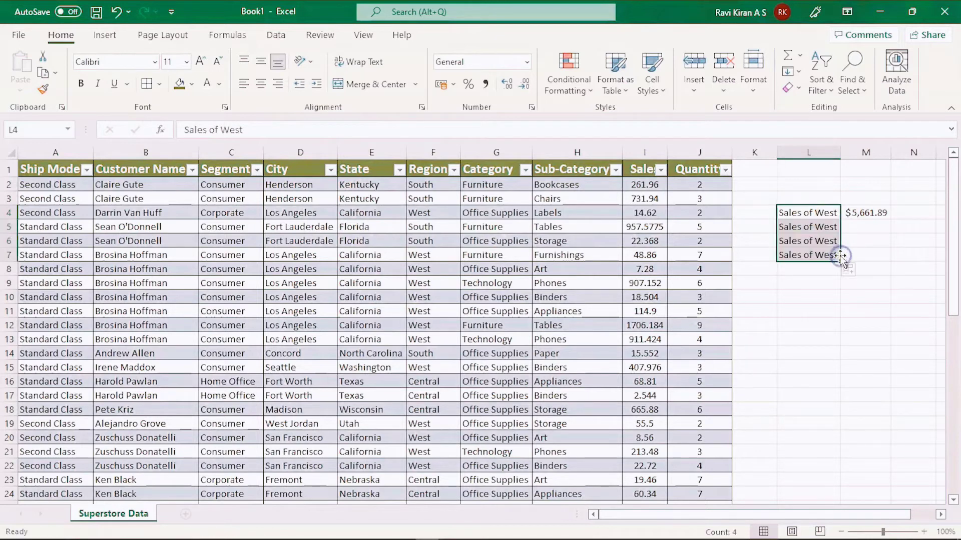
double_click(826, 226)
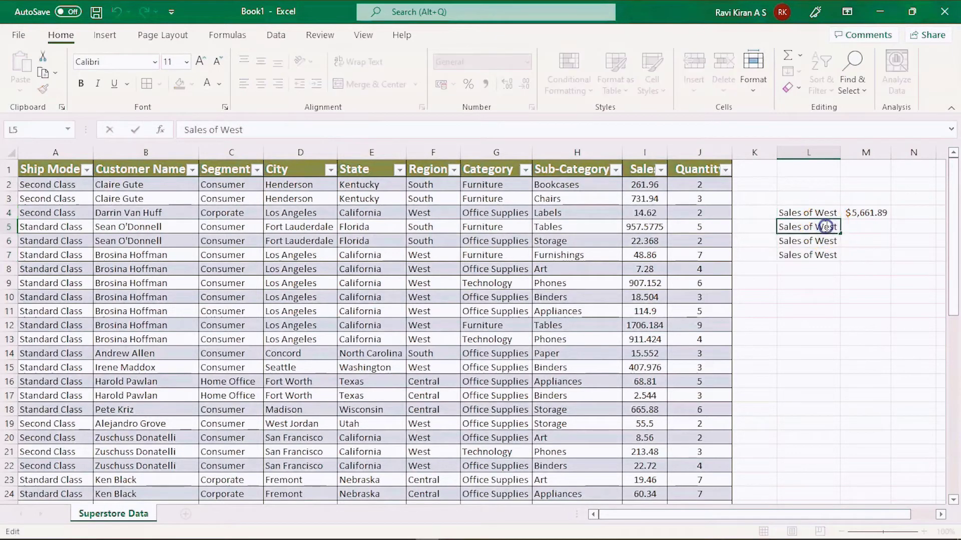
double_click(826, 227)
text(East)
Step: Change the label in L6 to "Sales of South" and the one in L7 to "Sales of Central"
double_click(824, 241)
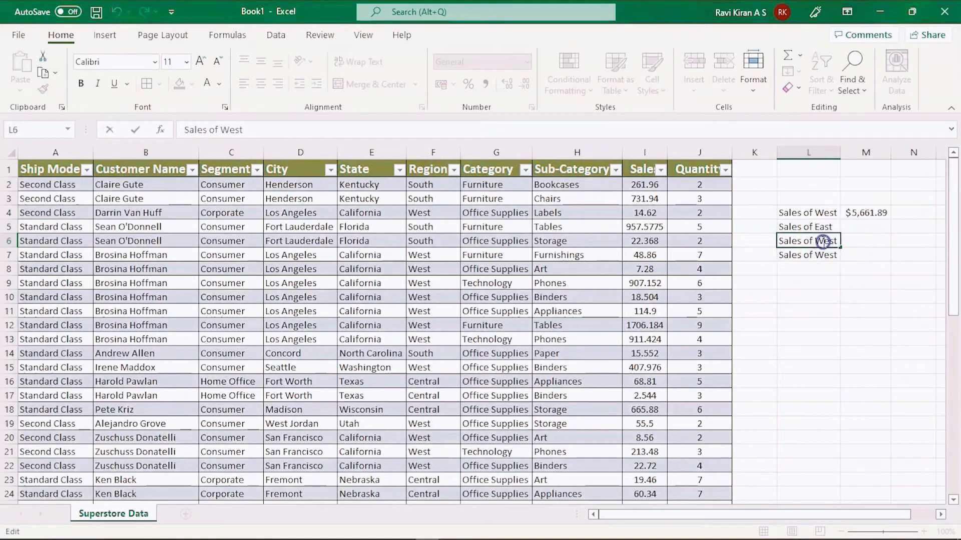
double_click(825, 241)
text(South)
double_click(822, 255)
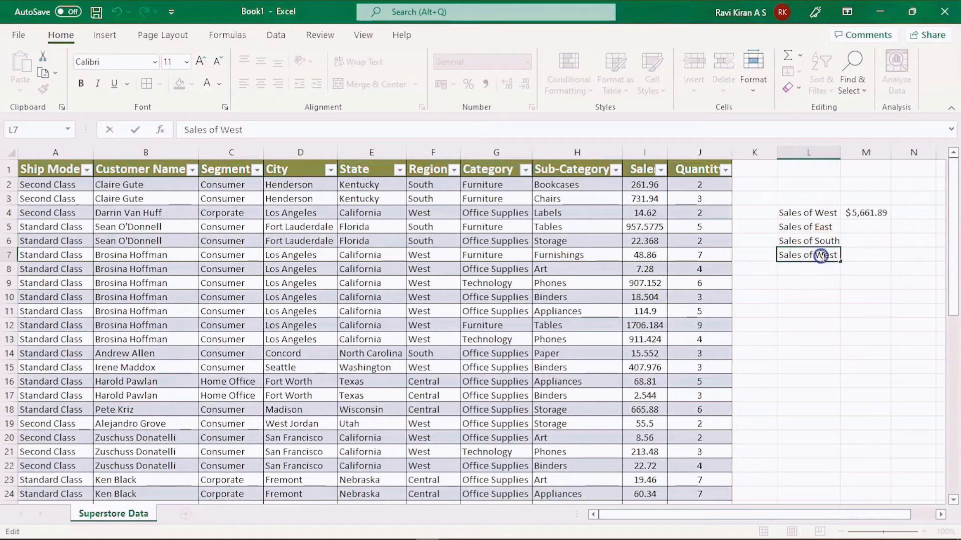
double_click(821, 255)
text(Cente)
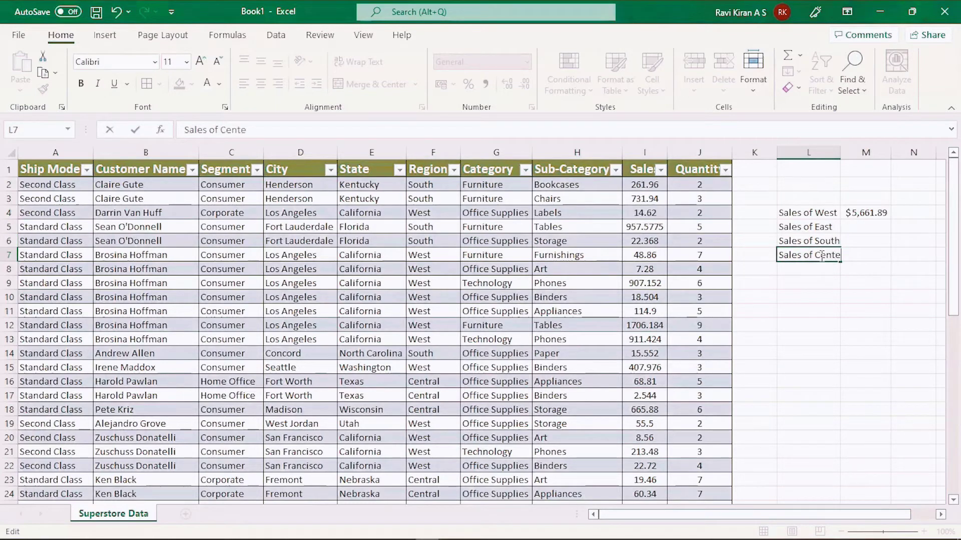
text(ral)
key(BackSpace)
key(BackSpace)
key(BackSpace)
key(BackSpace)
text(ral)
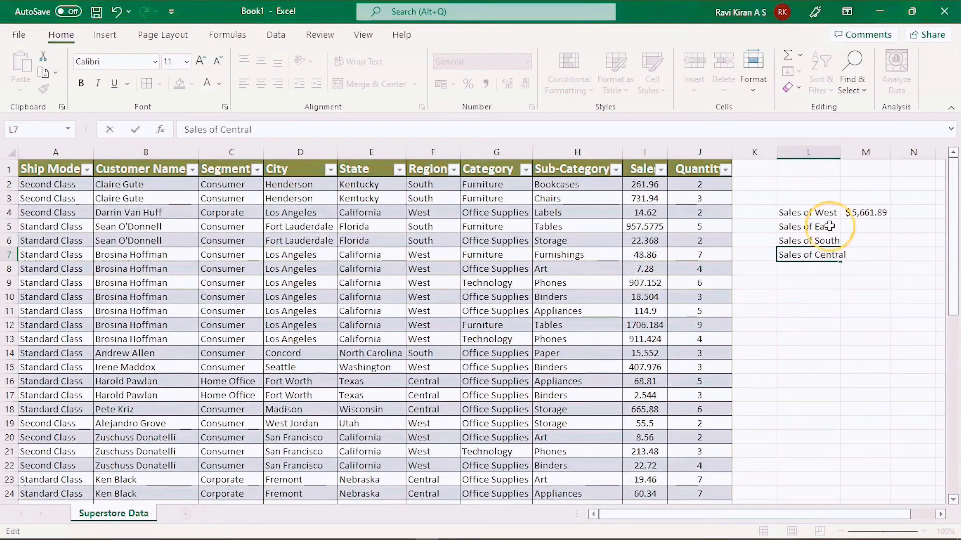
Step: Auto-fit the width of column L and fill the SUMIFS formula from M4 down to M7
click(834, 152)
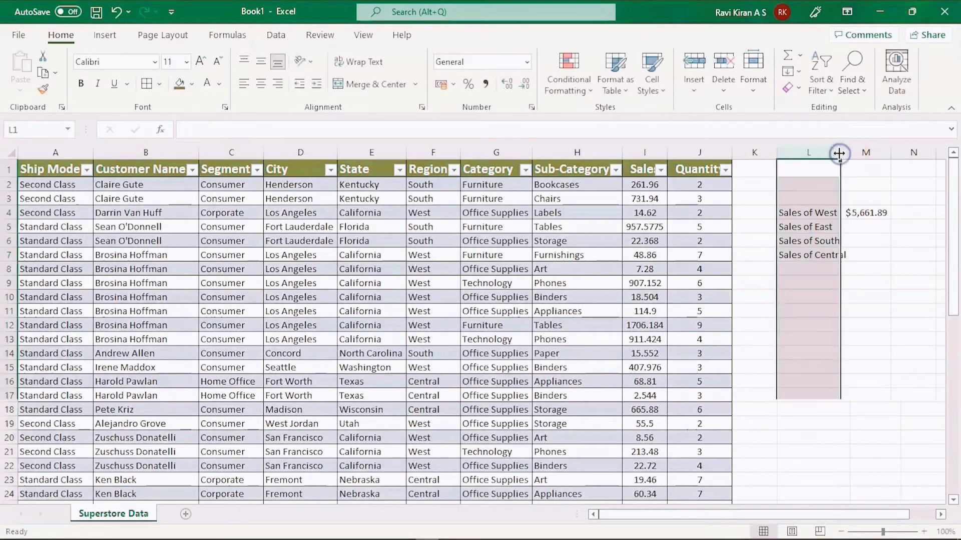
double_click(841, 152)
click(873, 213)
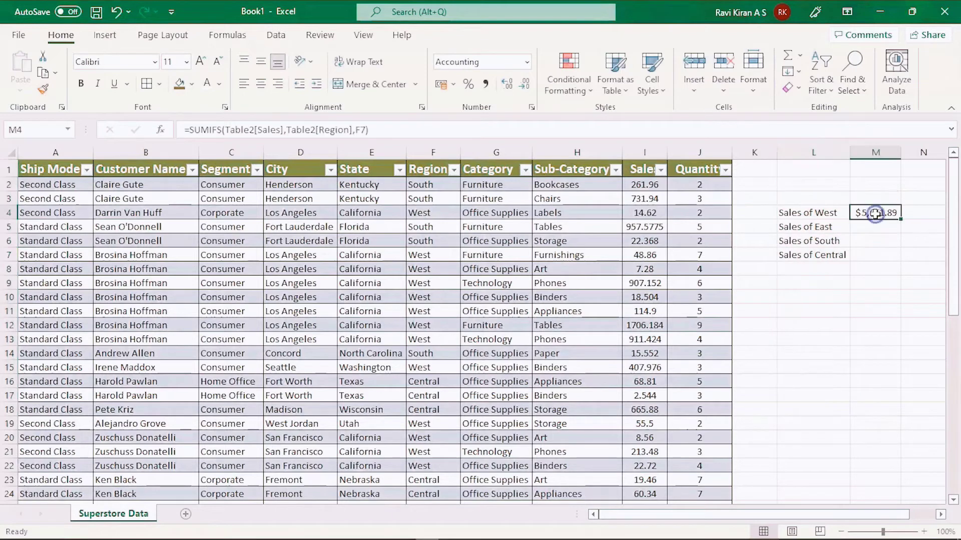
drag(899, 220, 899, 256)
Step: Change the criterion of the East sales formula in M5 to the East region cell F29
click(880, 228)
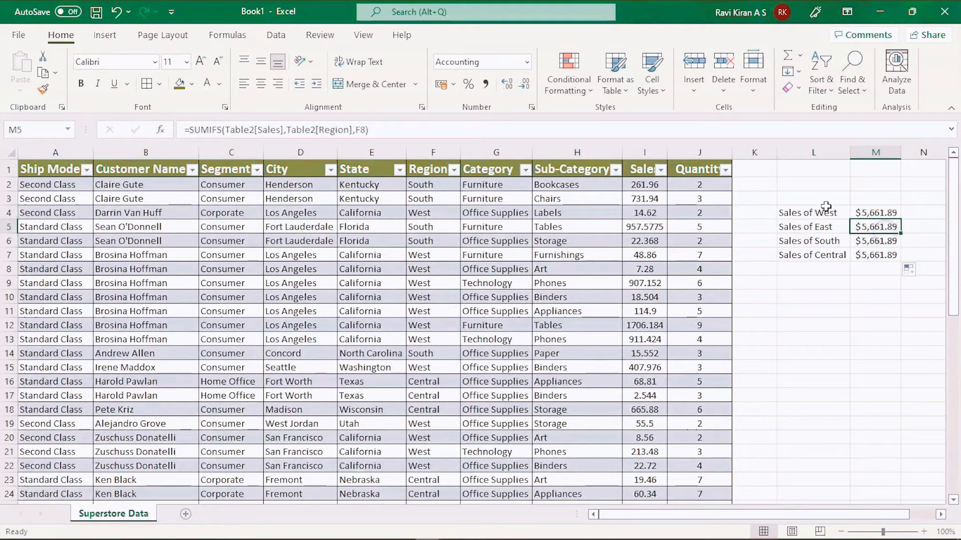
click(362, 130)
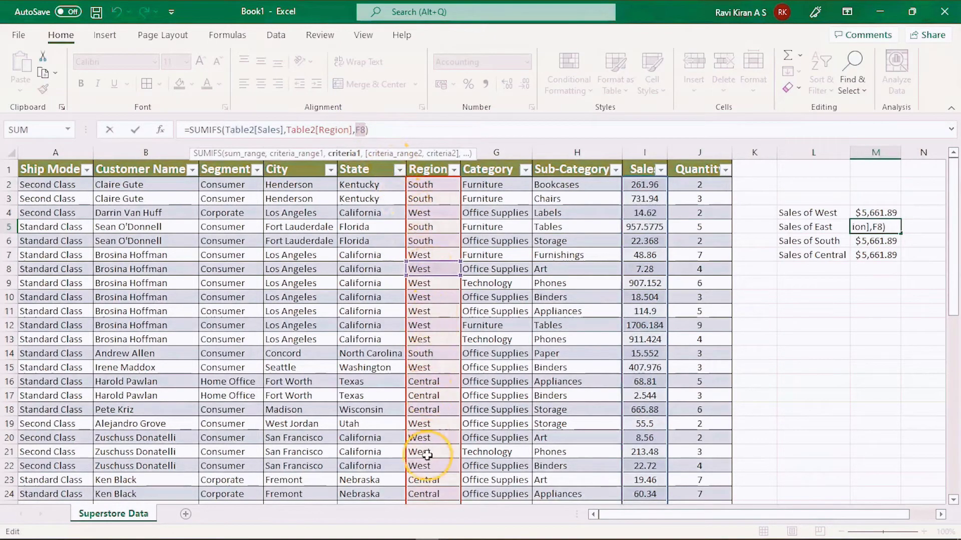
scroll(426, 455, down, 2)
click(426, 477)
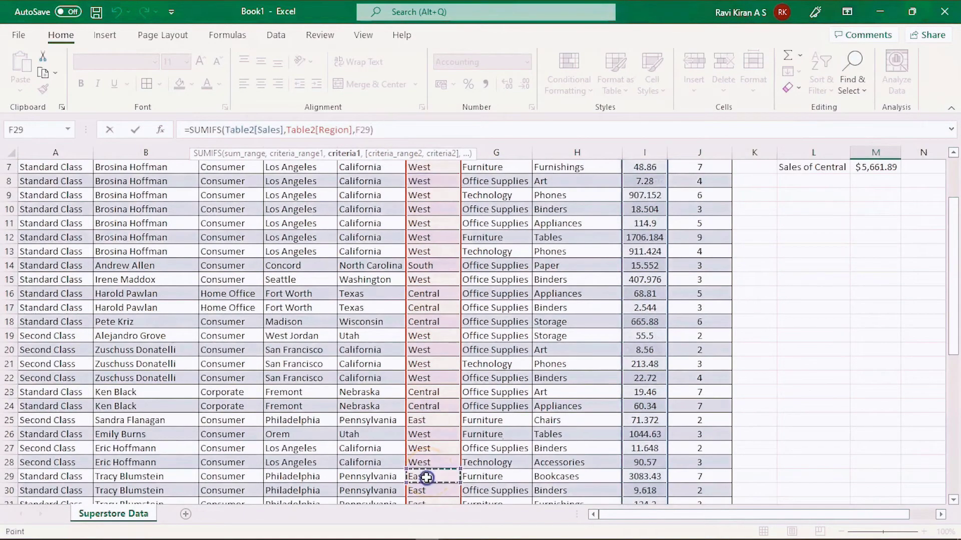
key(ctrl+Return)
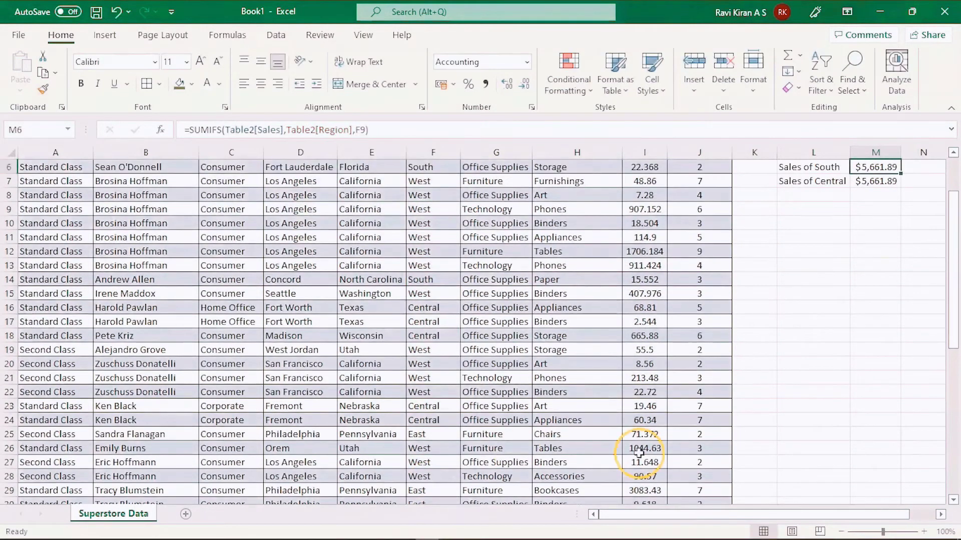
scroll(793, 338, up, 2)
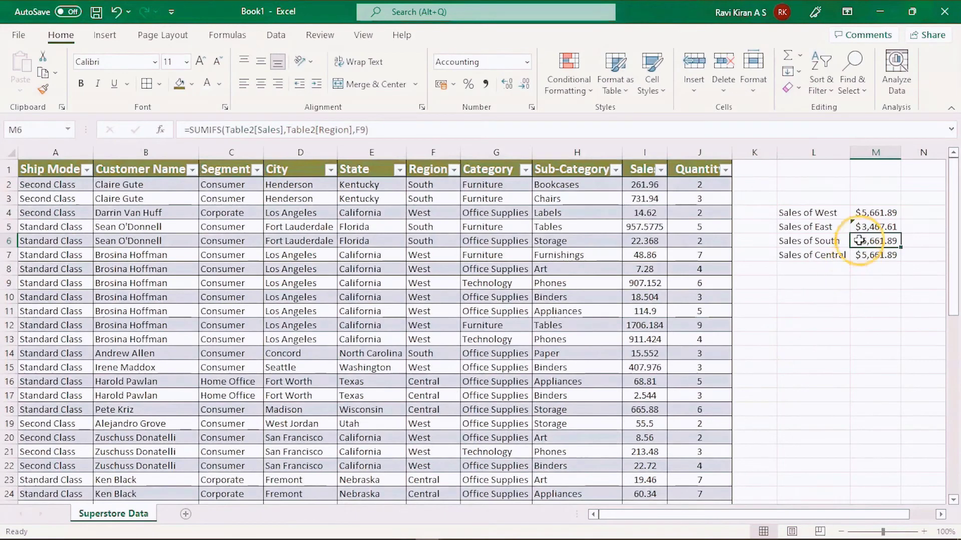
click(356, 128)
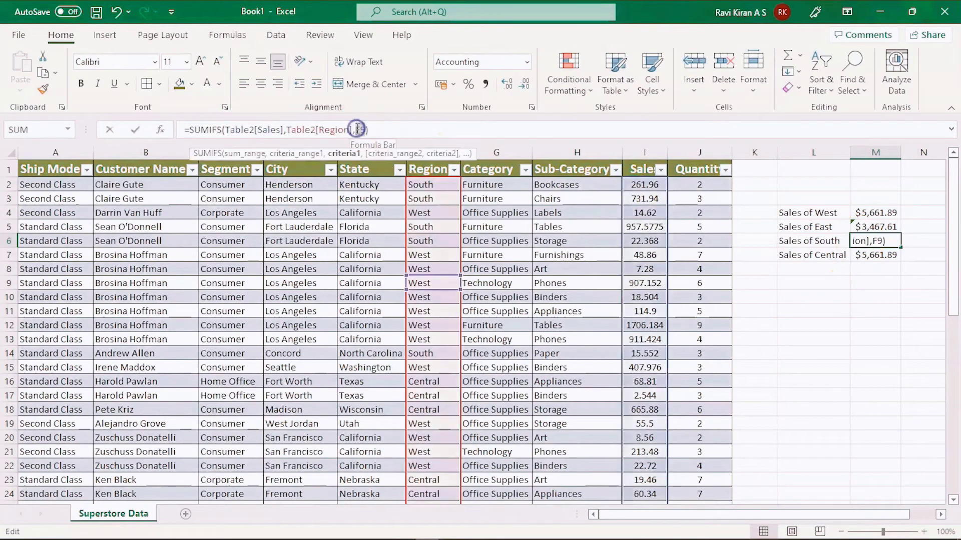
double_click(359, 130)
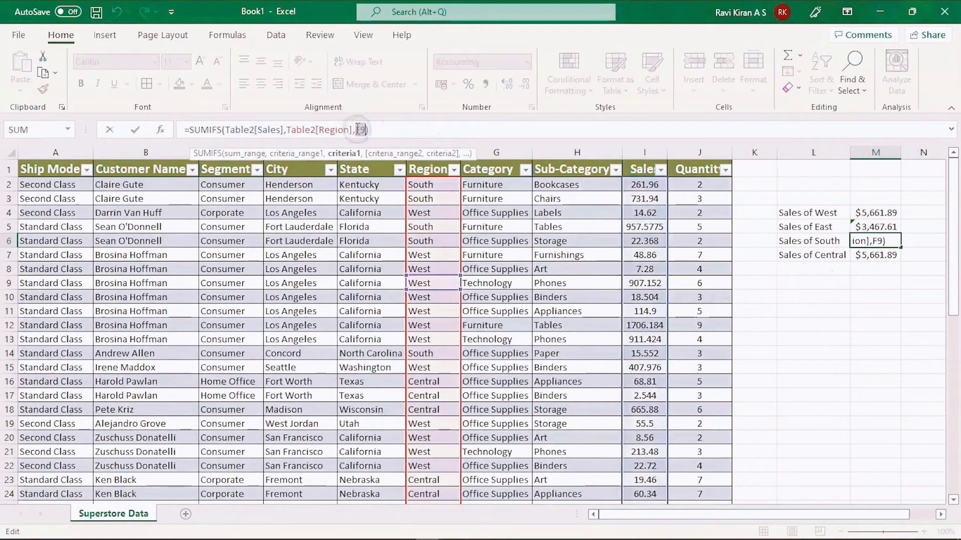
click(421, 241)
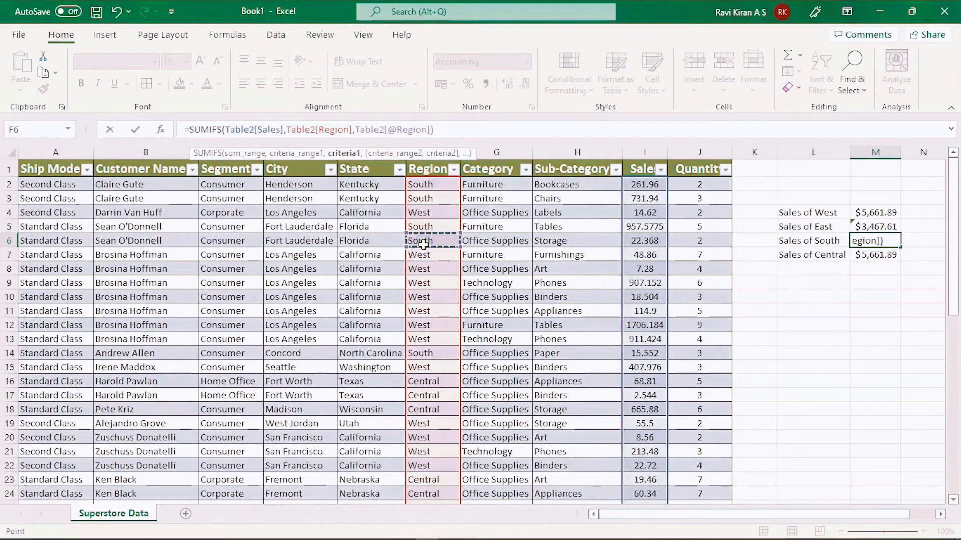
key(Return)
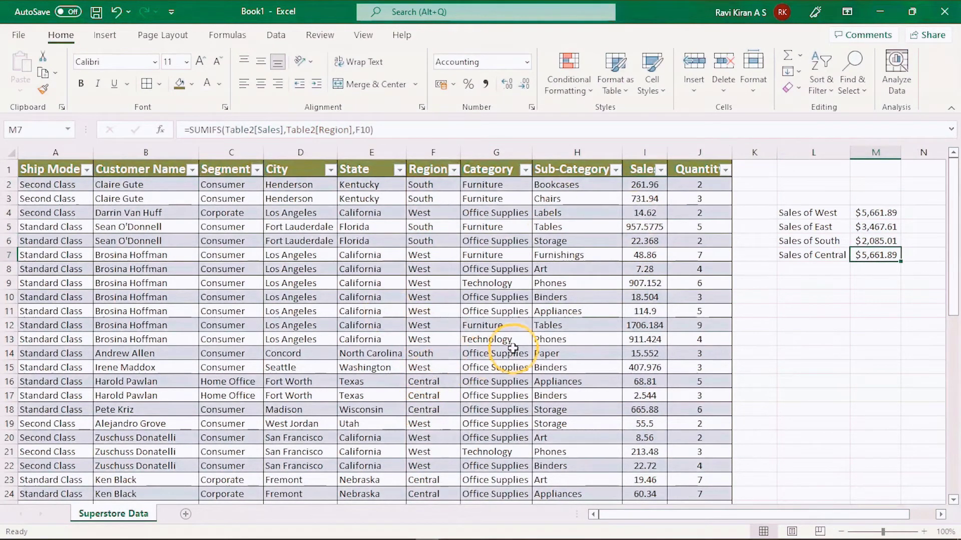
Step: Change the criterion of the Central sales formula in M7 to the Central region cell F16
click(364, 130)
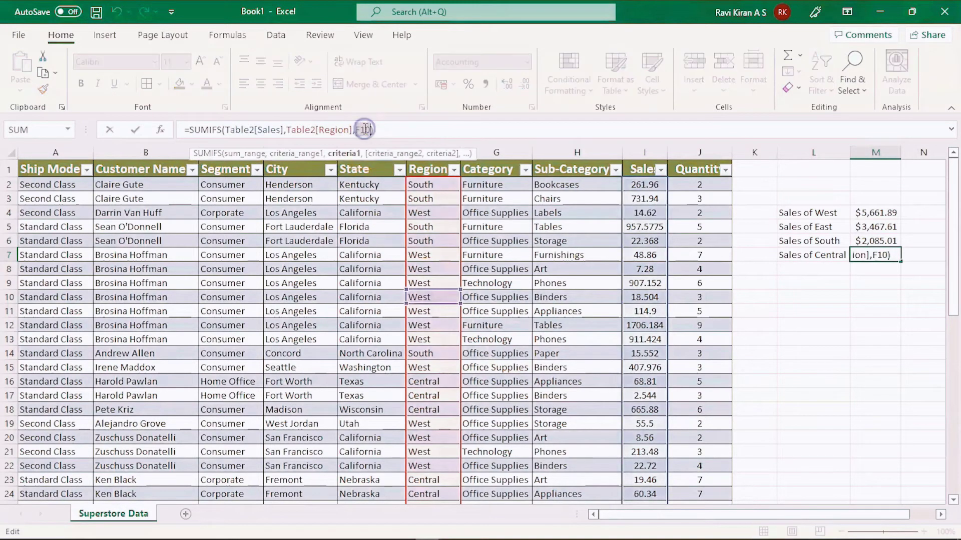
click(420, 383)
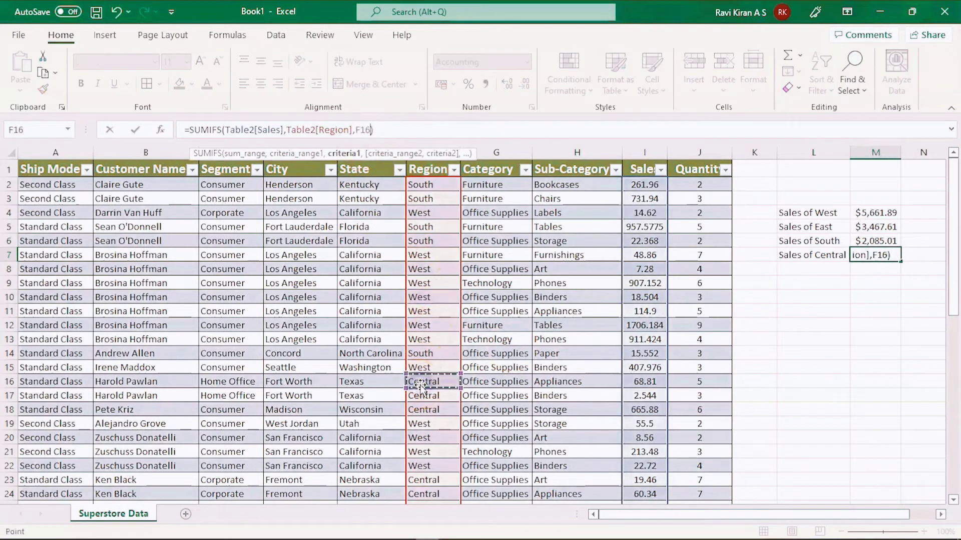
key(Return)
click(767, 422)
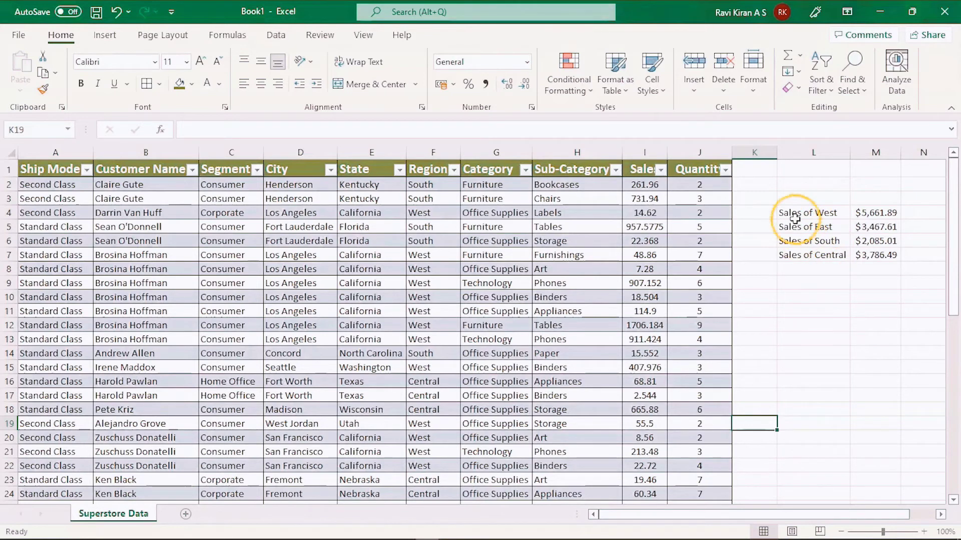
Step: Copy the L4 label to L10 and extend it to read "Sales of West(Furniture)"
click(795, 214)
key(ctrl+c)
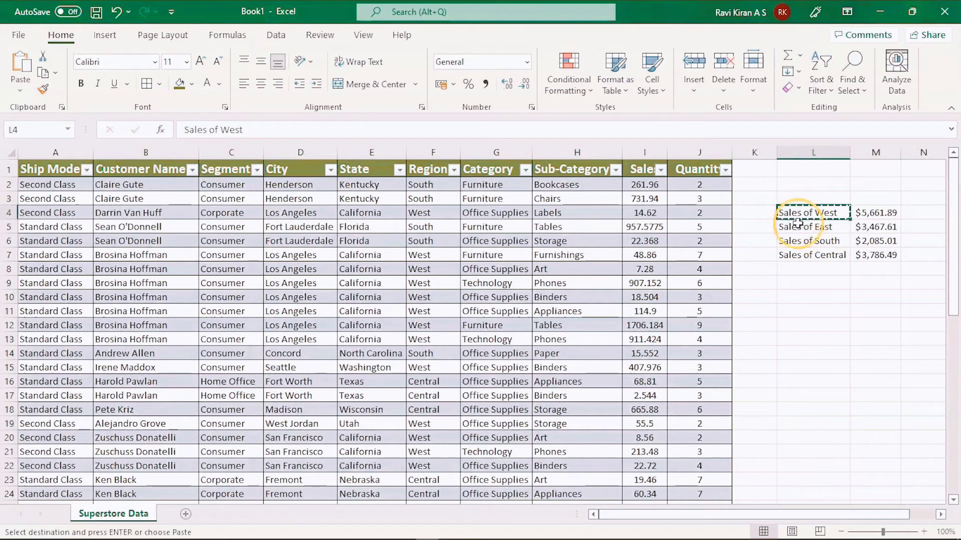
click(819, 297)
key(ctrl+v)
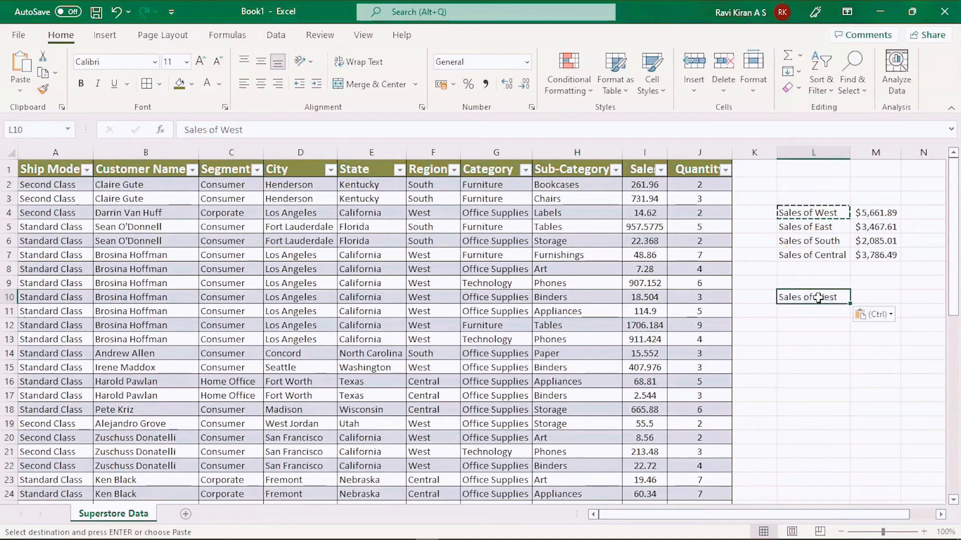
double_click(837, 297)
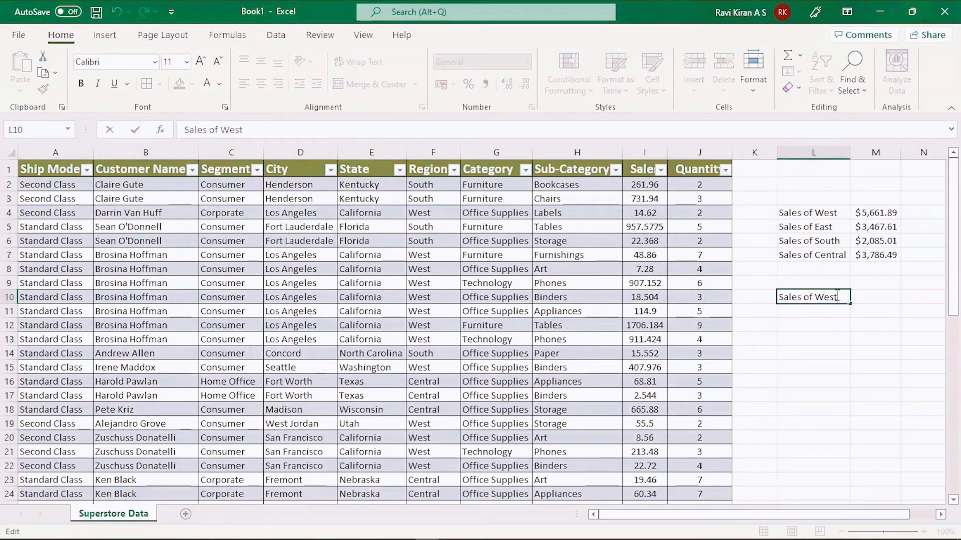
text(()Furnitur)
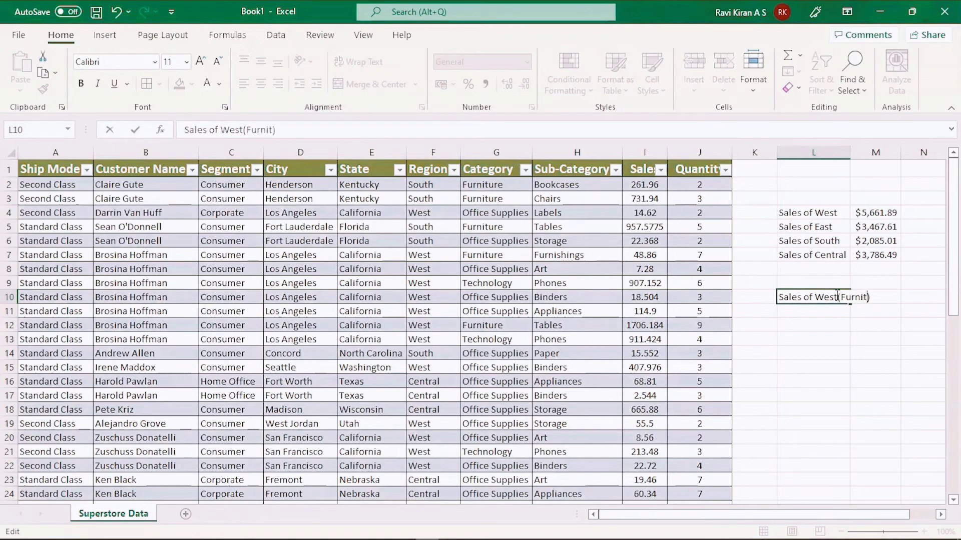
text(e)
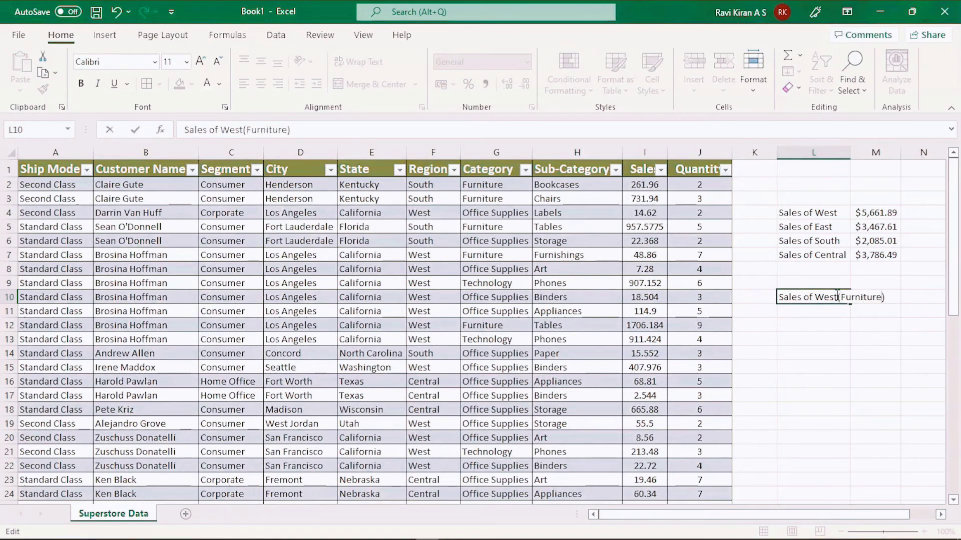
Step: Autofit column L so the "Sales of West(Furniture)" label fits within its cell
click(848, 151)
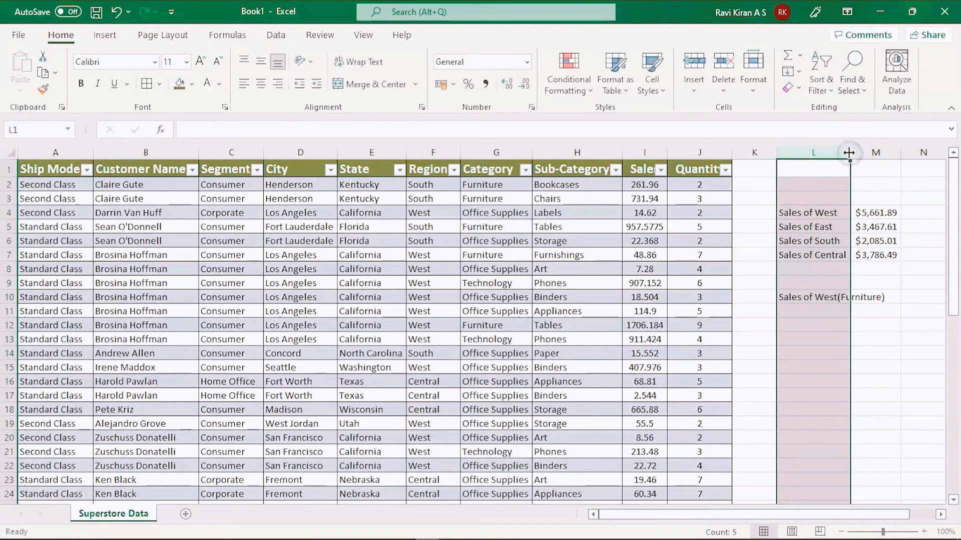
double_click(850, 151)
scroll(809, 283, right, 3)
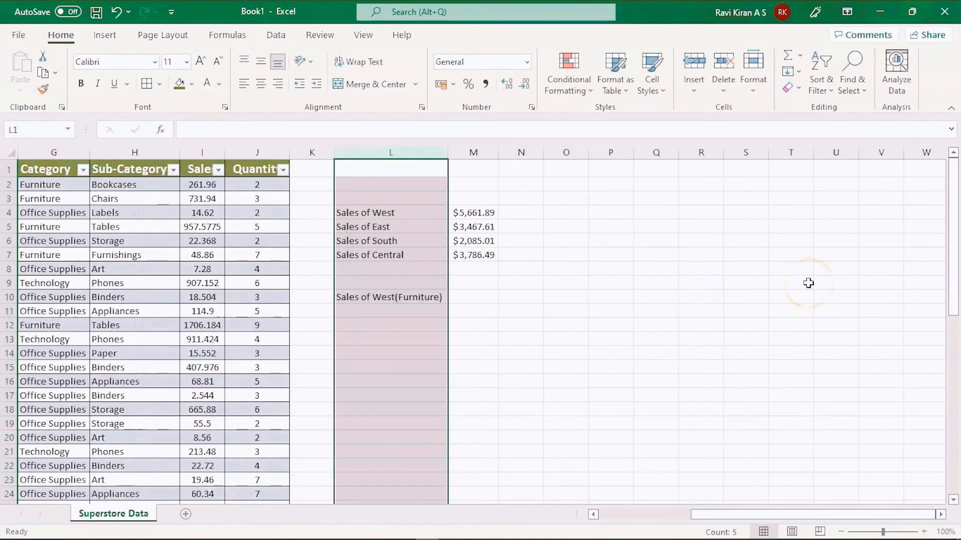
scroll(809, 283, left, 2)
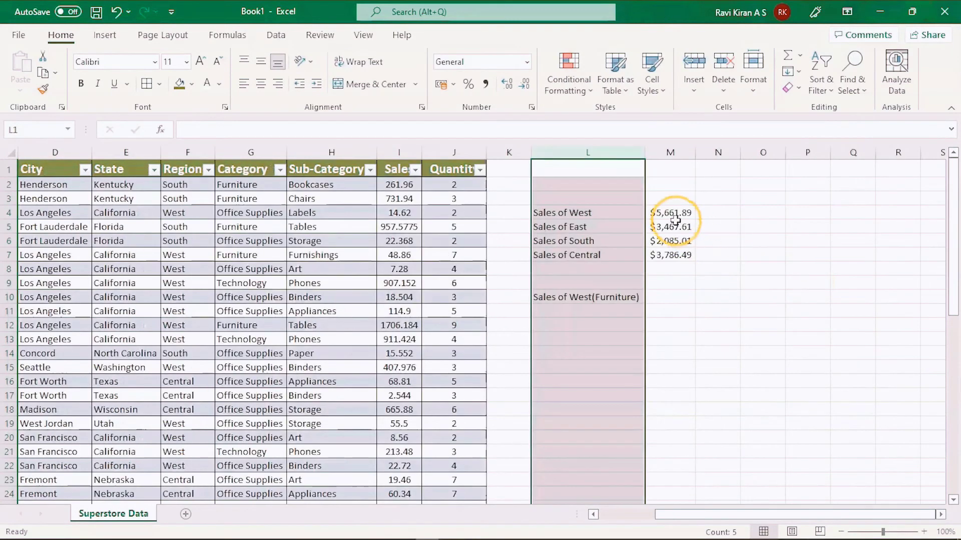
Step: Copy the West sales formula from M4 to M10, beside the "Sales of West(Furniture)" label
click(673, 214)
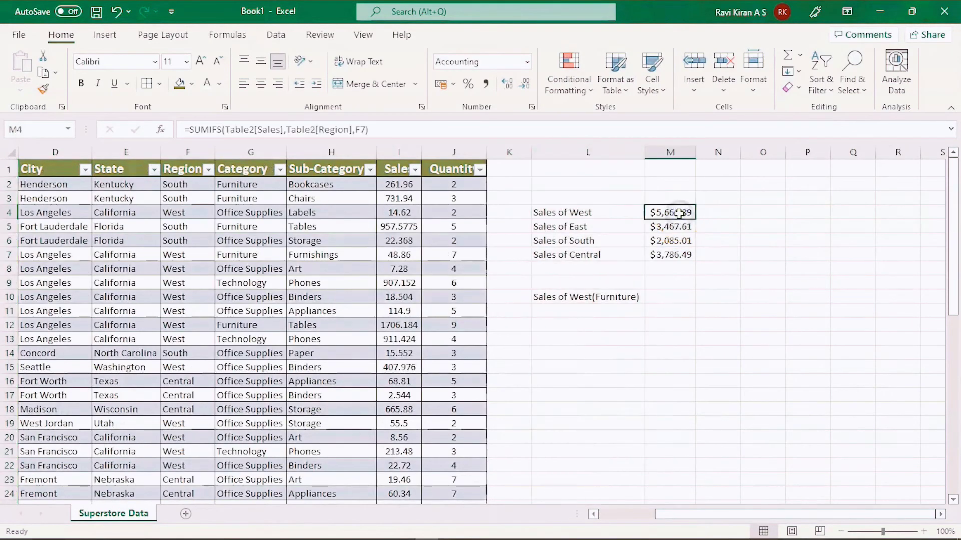
key(ctrl+c)
click(664, 296)
key(ctrl+v)
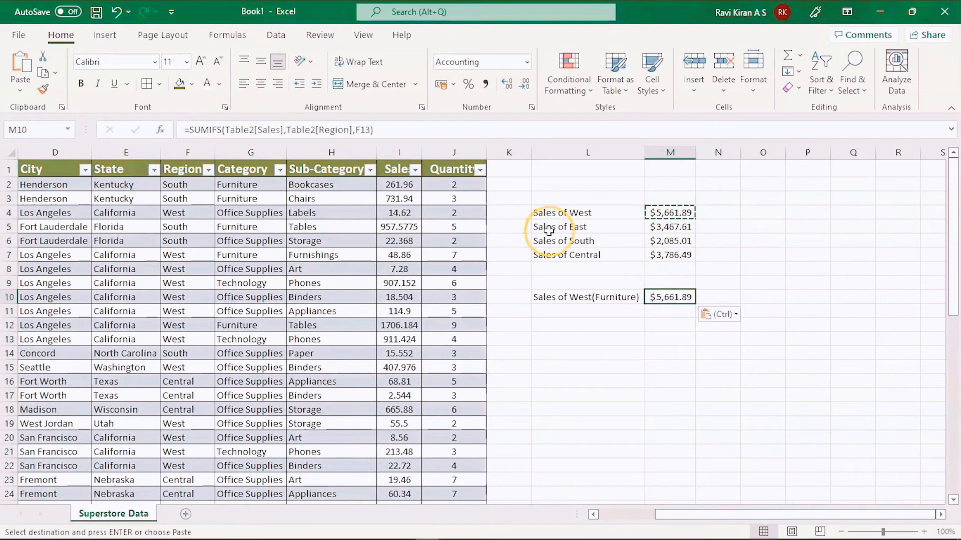
Step: Extend the SUMIFS formula in M10 with Table2[Category] as second criteria range and the Furniture cell G3 as its criterion
click(370, 130)
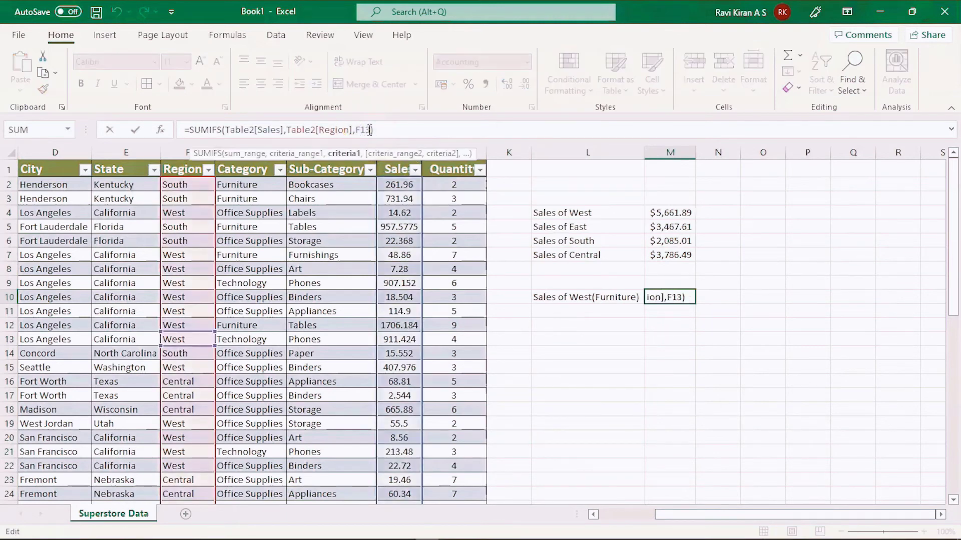
text(,)
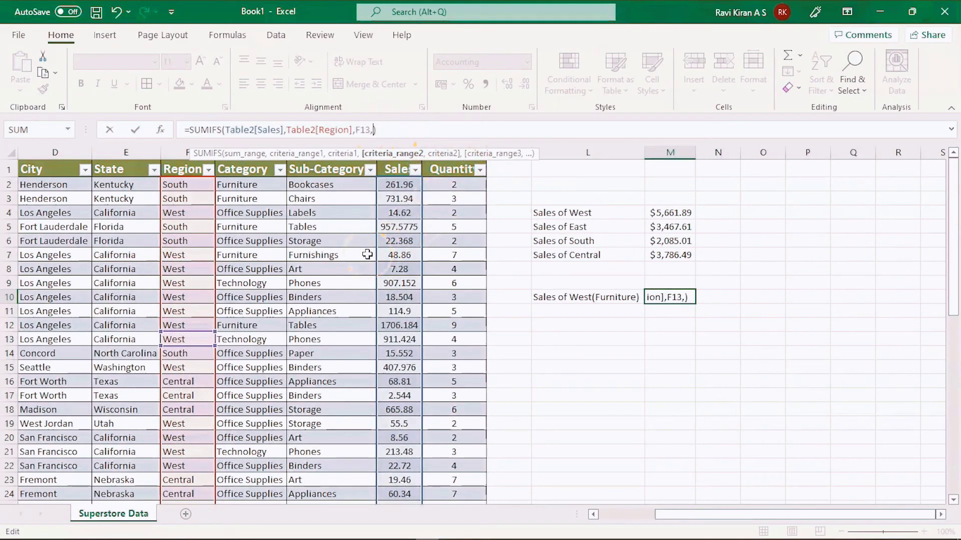
click(269, 186)
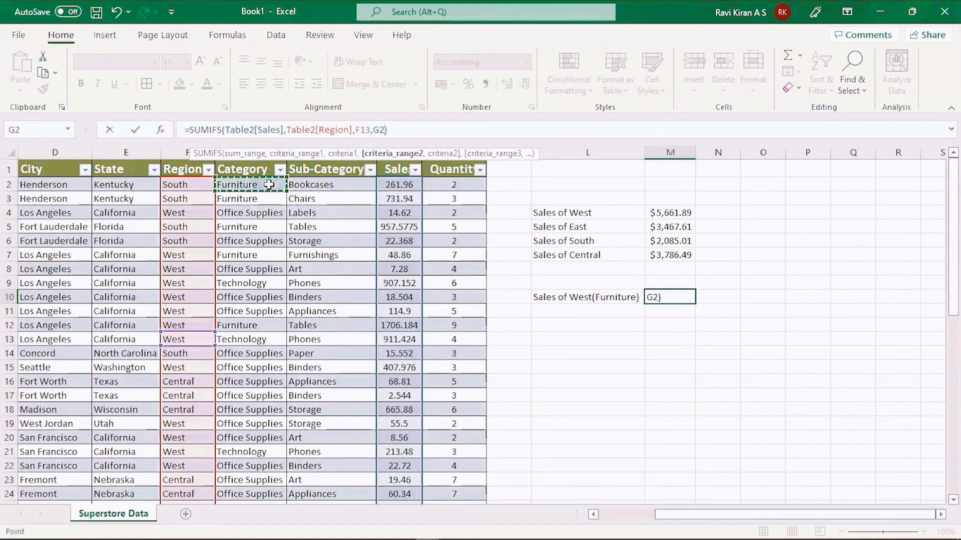
key(ctrl+shift+Down)
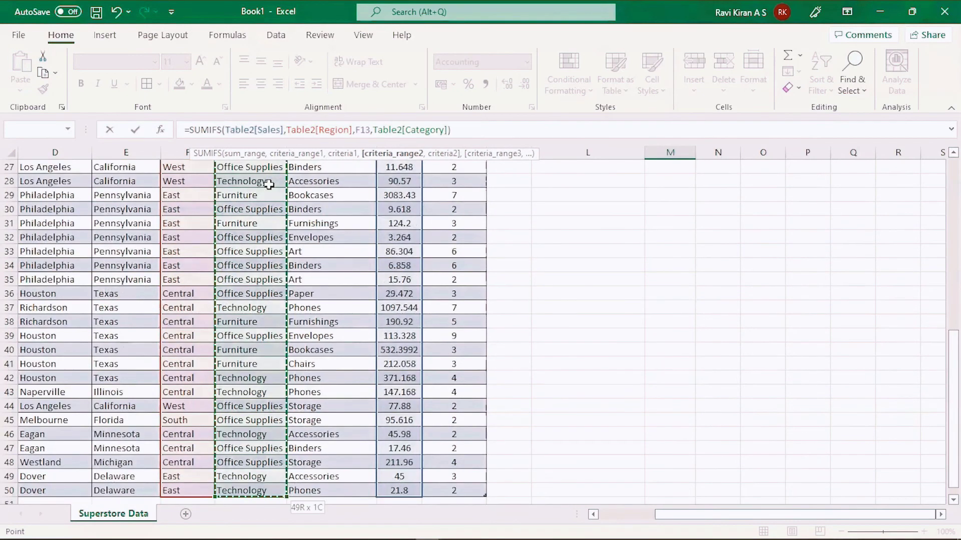
scroll(269, 184, up, 7)
scroll(268, 184, up, 2)
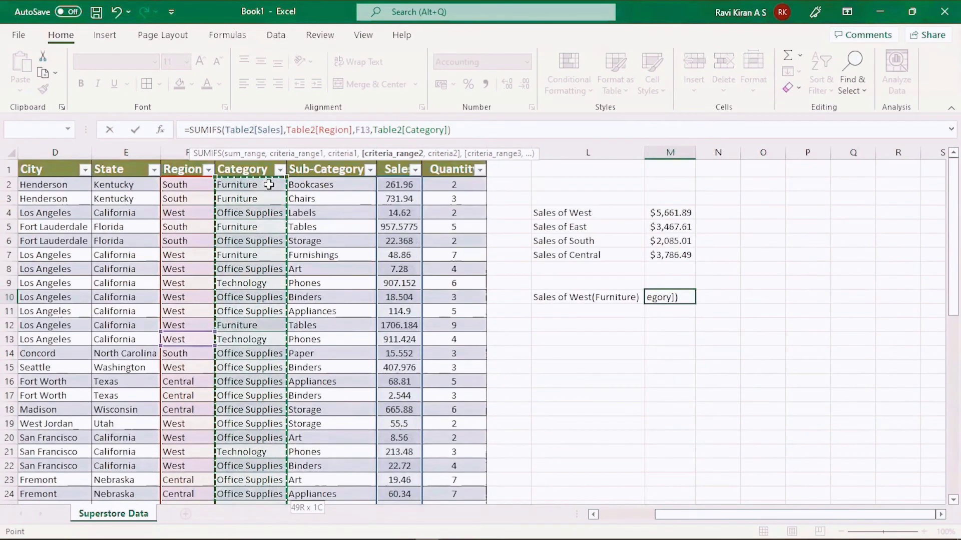
text(,)
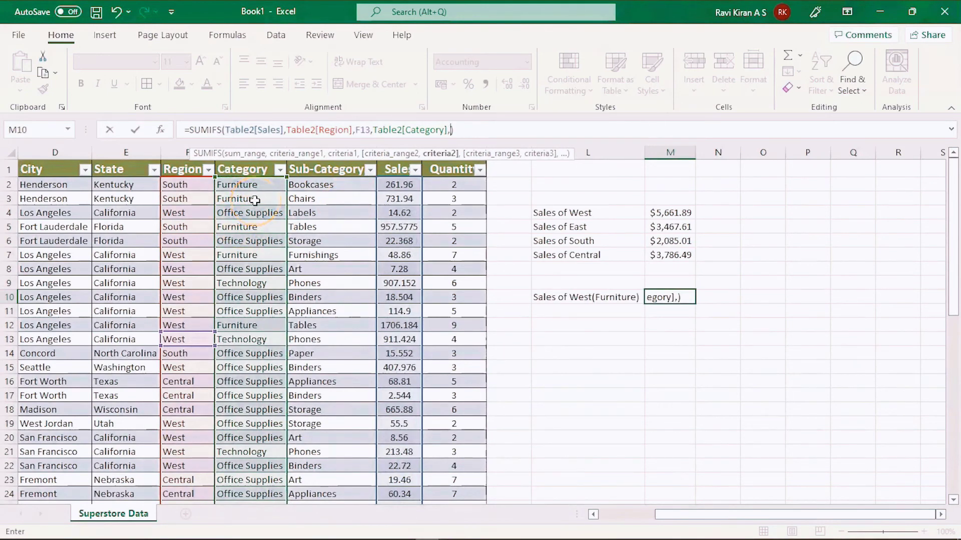
click(236, 197)
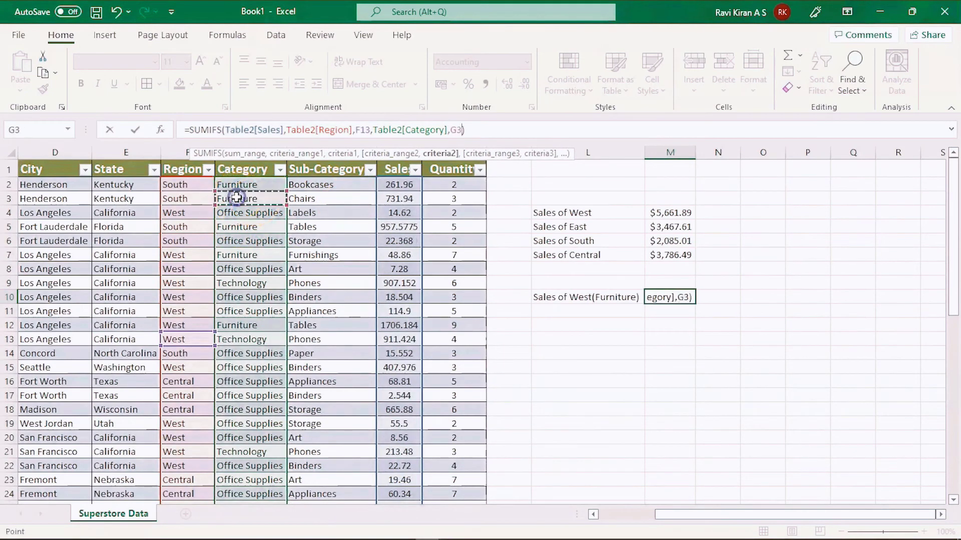
key(Return)
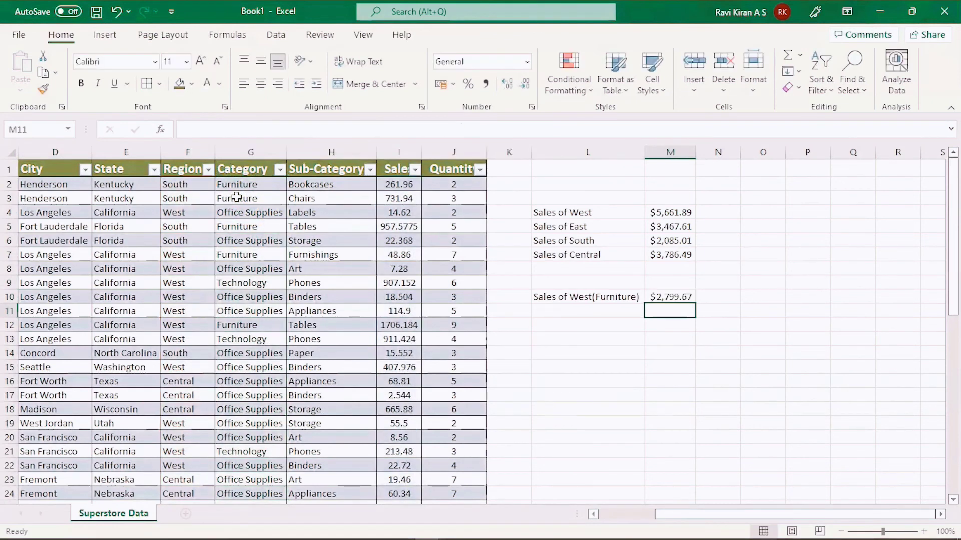
click(664, 296)
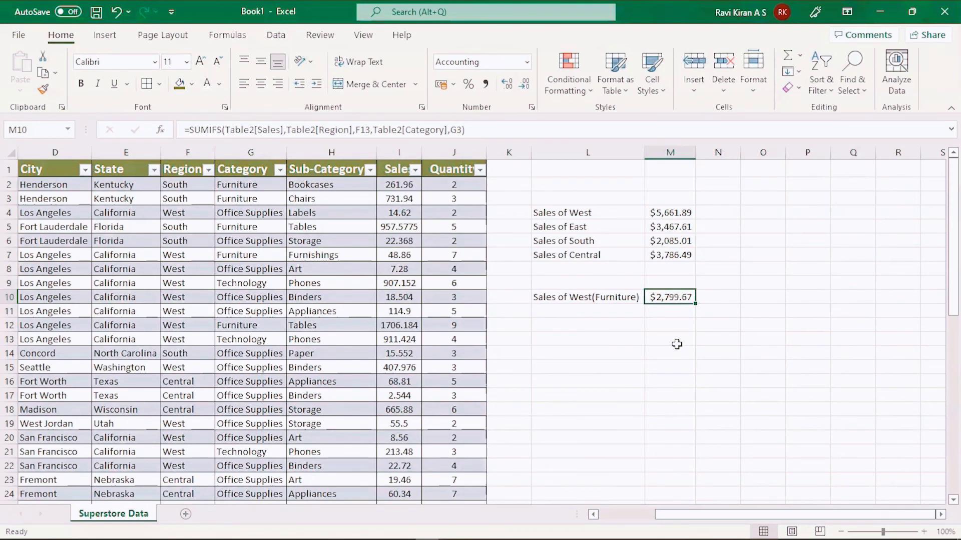
click(345, 329)
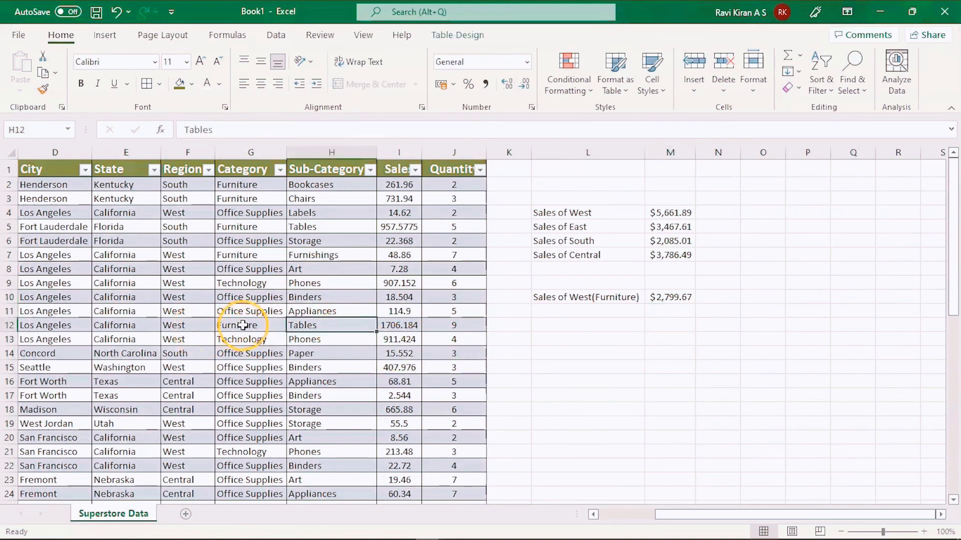